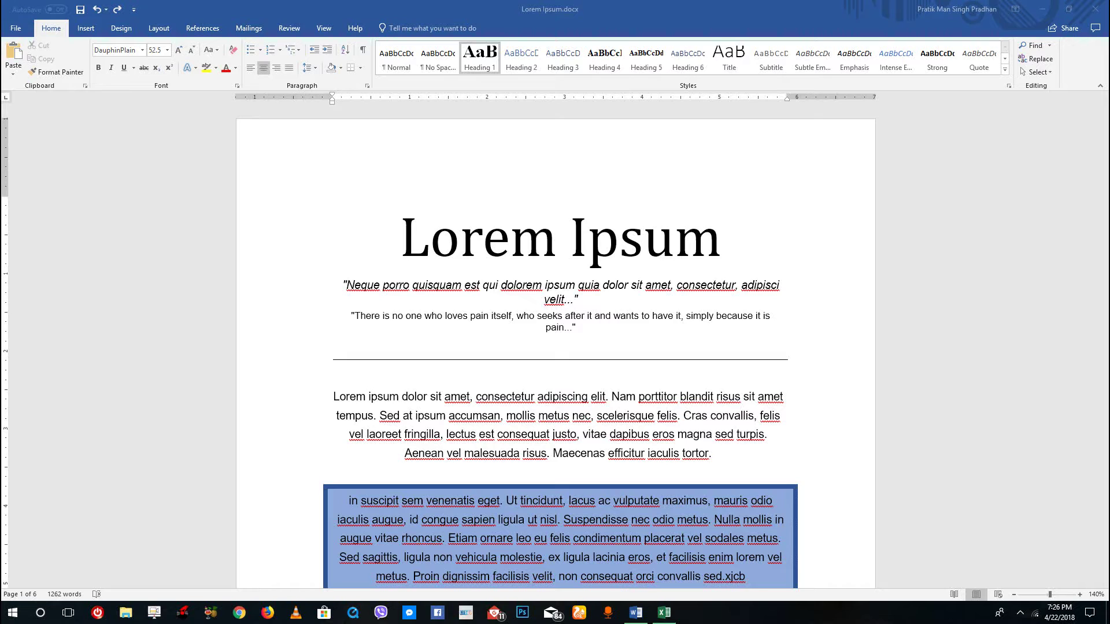
Step: Look over the Lorem Ipsum document and bring up the Design ribbon's page background options
click(736, 235)
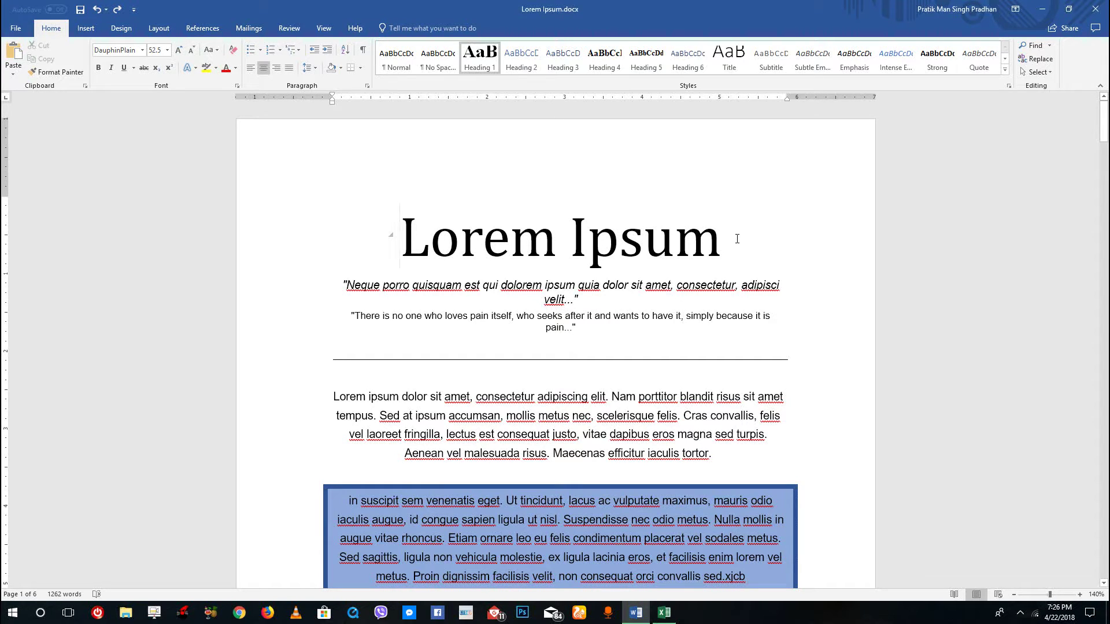
scroll(737, 239, down, 15)
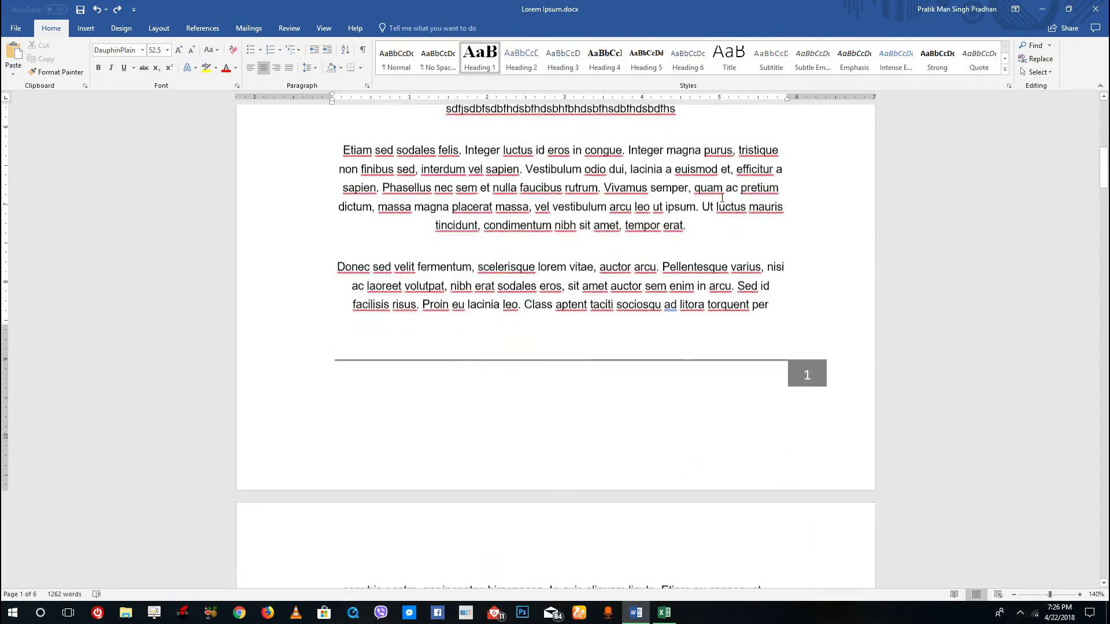
scroll(709, 208, down, 3)
scroll(708, 205, up, 15)
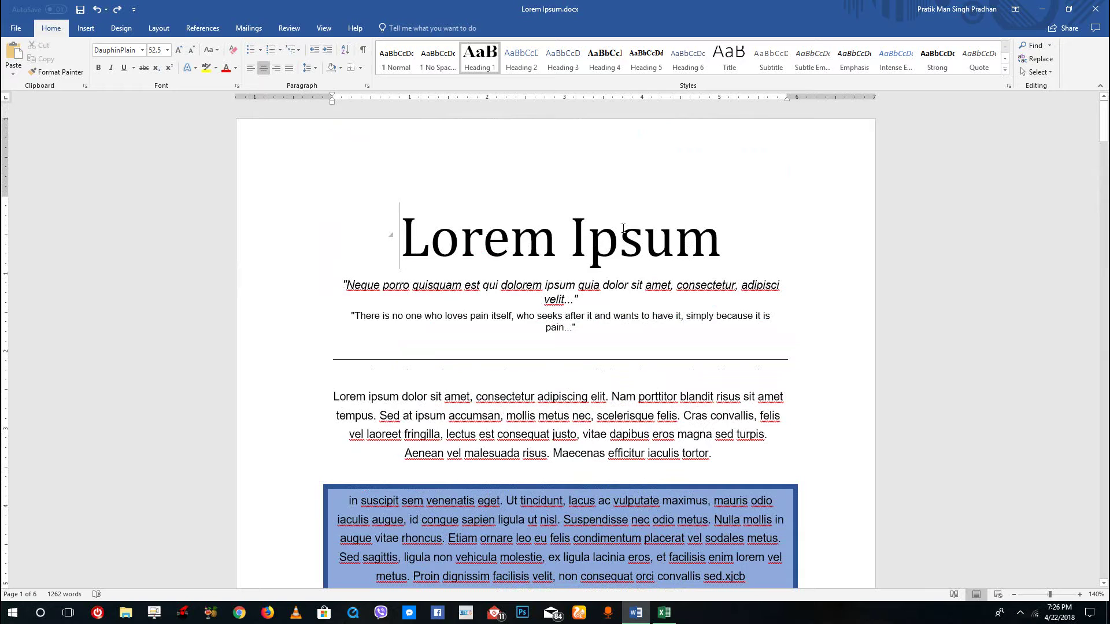
click(121, 28)
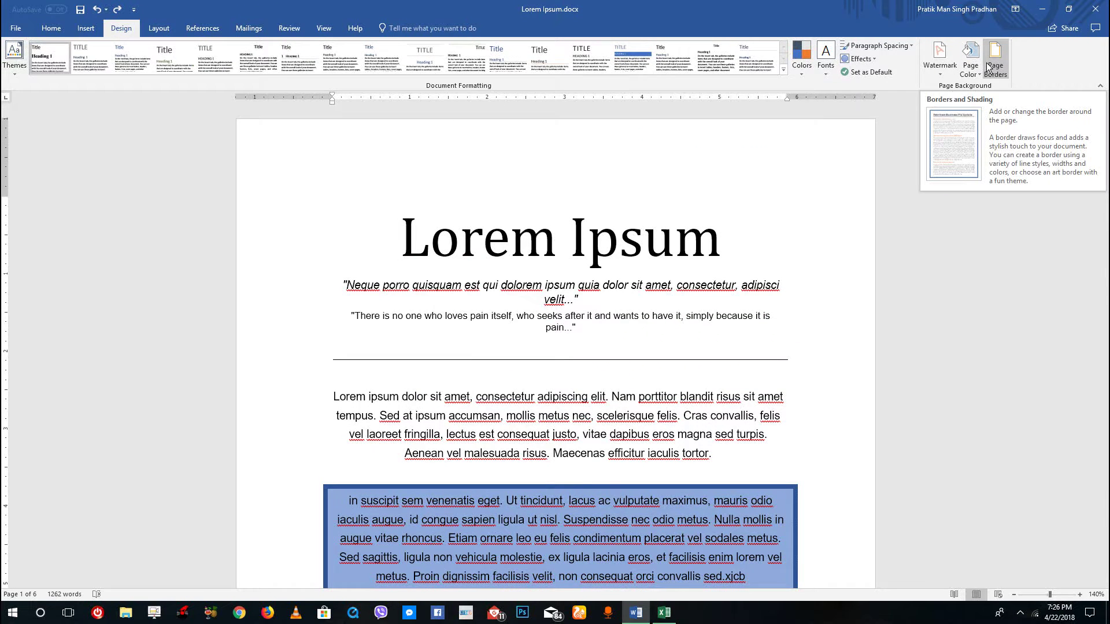
Step: Apply Green, Accent 6, Lighter 40% as the page colour and review the pages
click(975, 78)
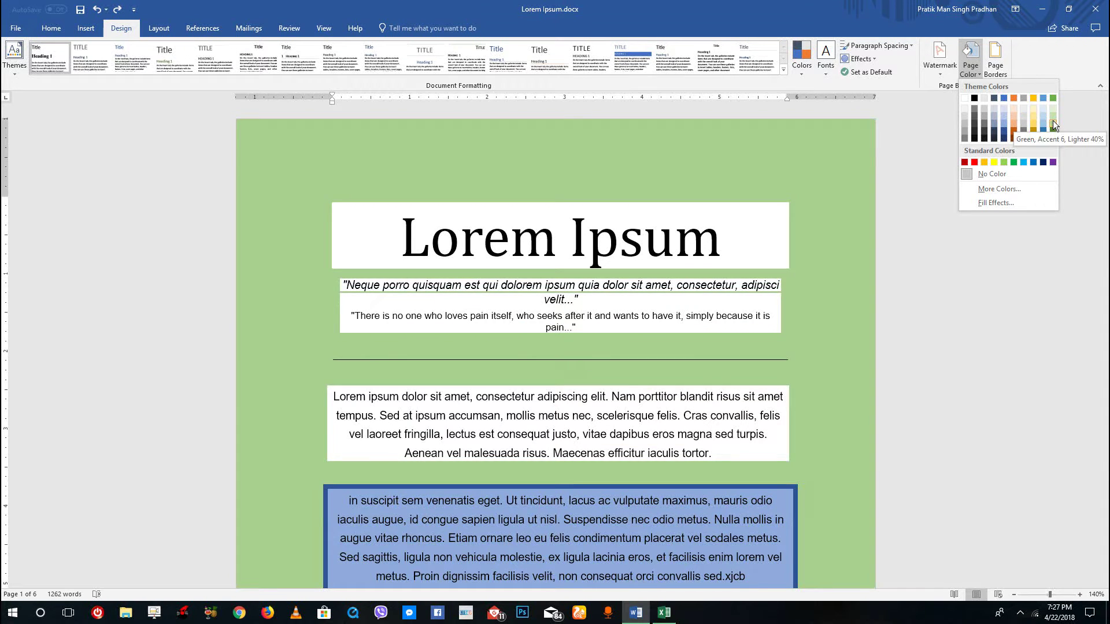
click(1053, 121)
scroll(624, 262, down, 2)
scroll(623, 261, down, 15)
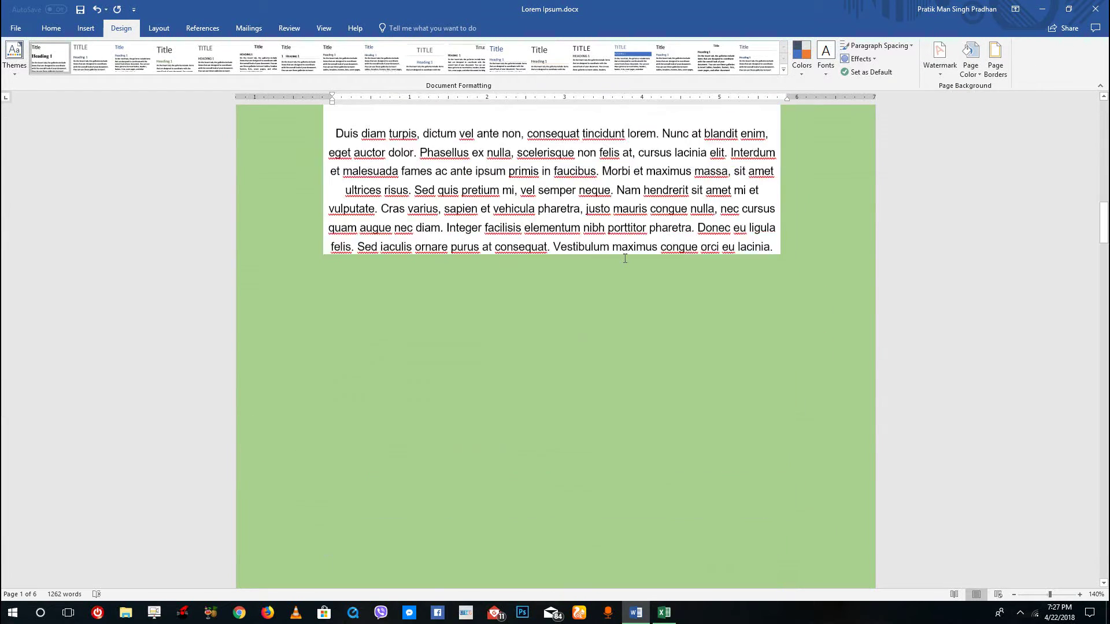
scroll(624, 258, down, 18)
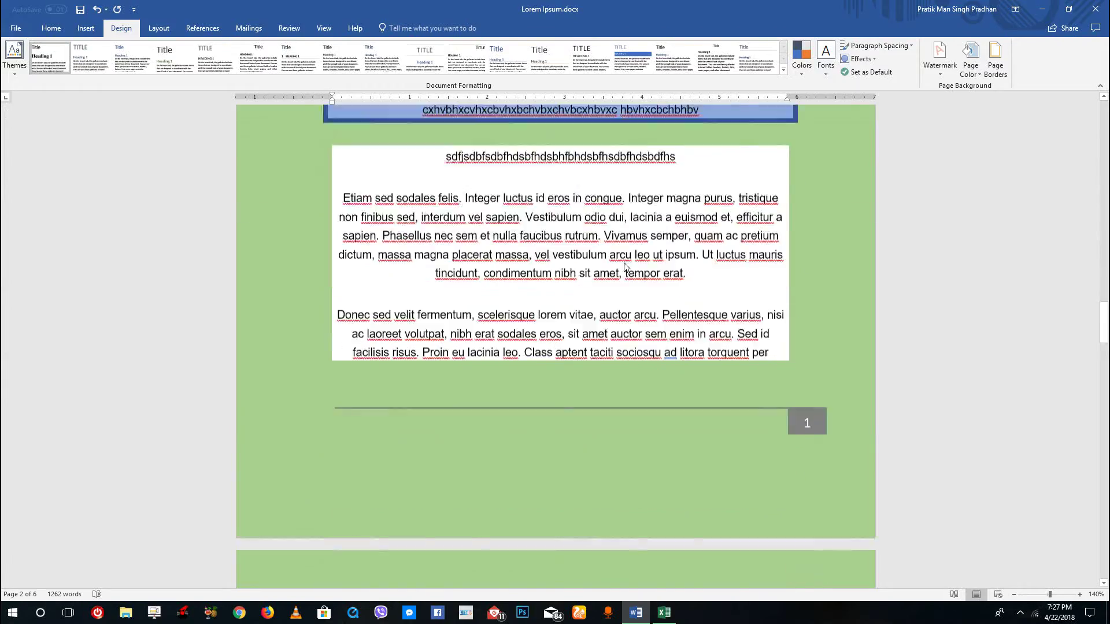
scroll(634, 281, up, 12)
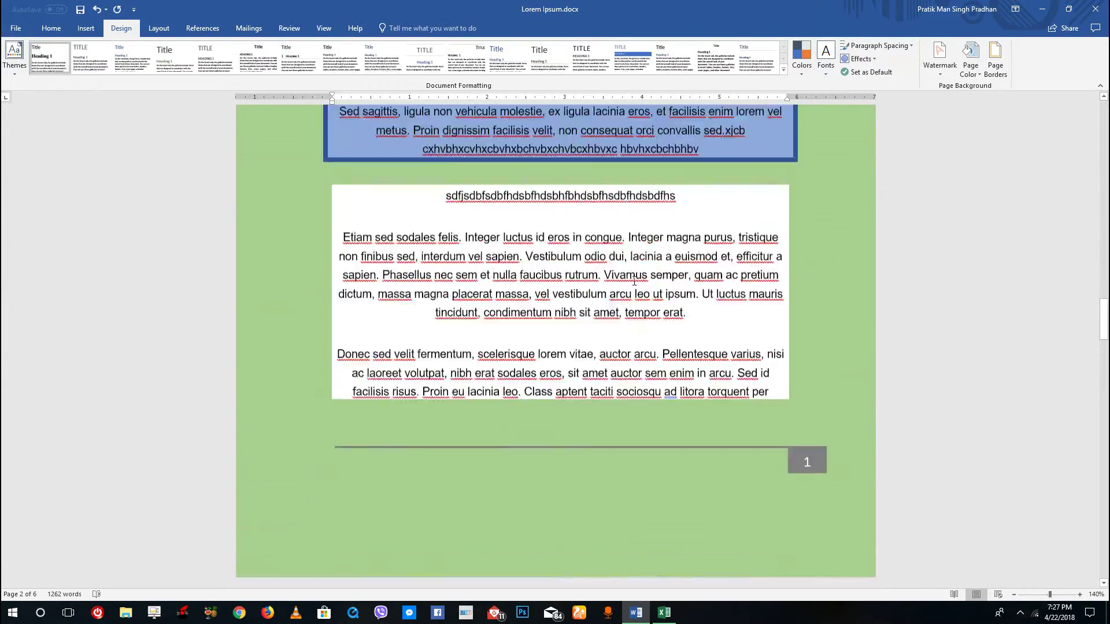
scroll(634, 281, down, 14)
scroll(634, 281, up, 20)
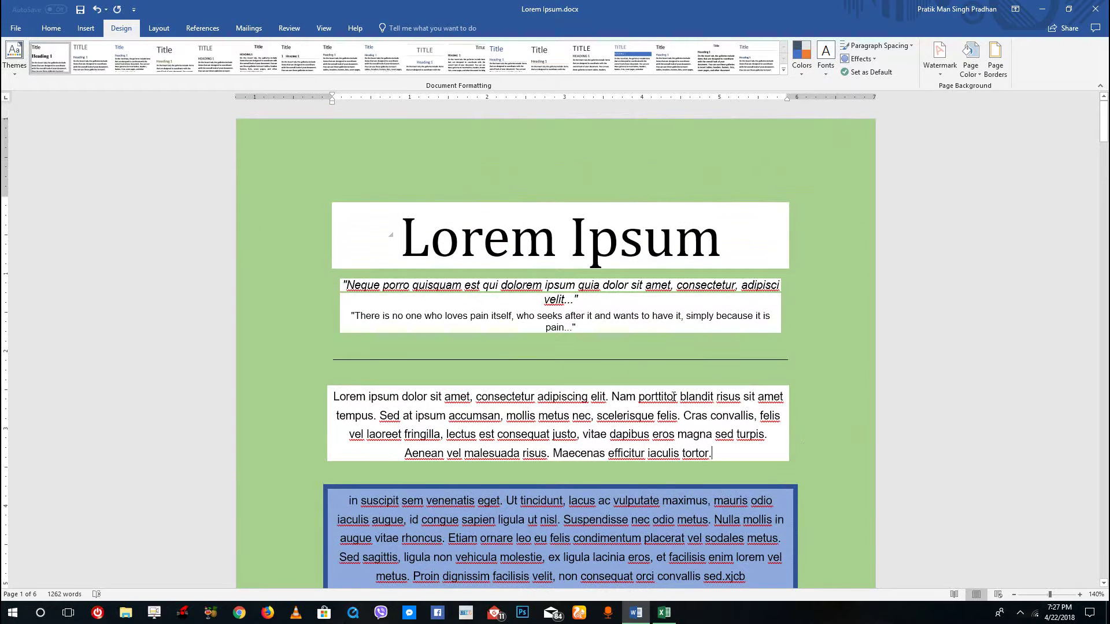
Step: Set the title and first paragraph's shading to No Color on the Home ribbon
drag(799, 446, 392, 226)
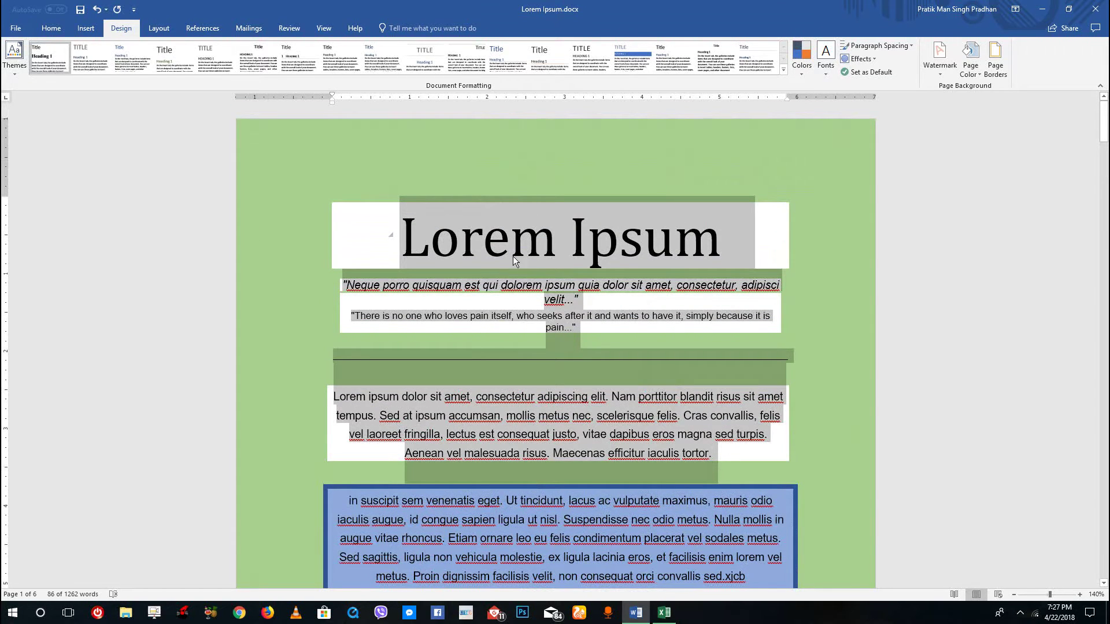
click(50, 30)
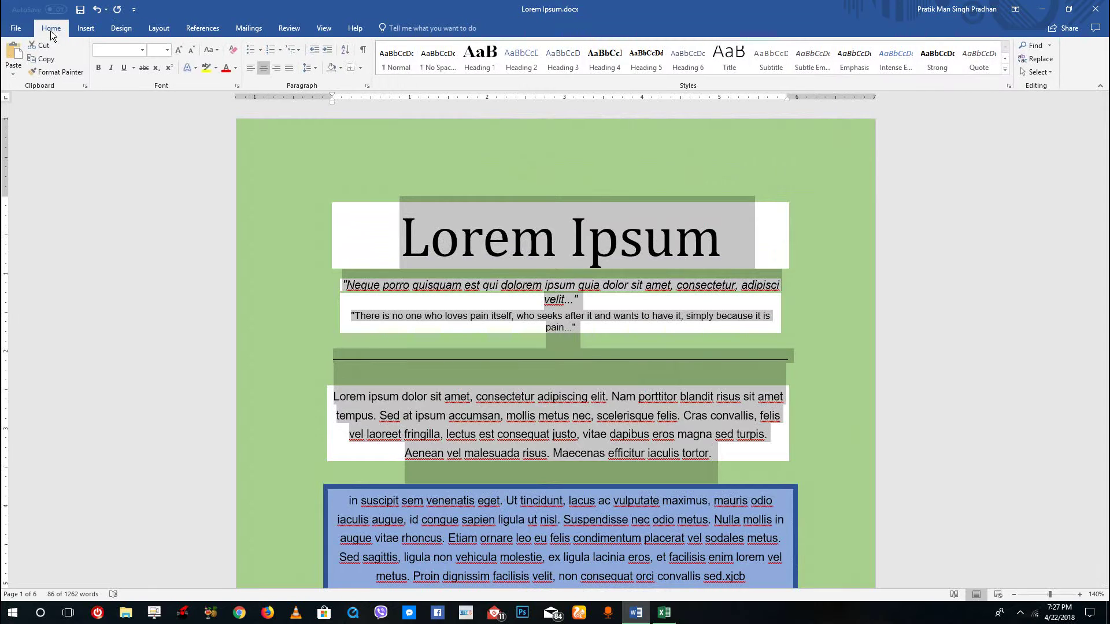
click(341, 68)
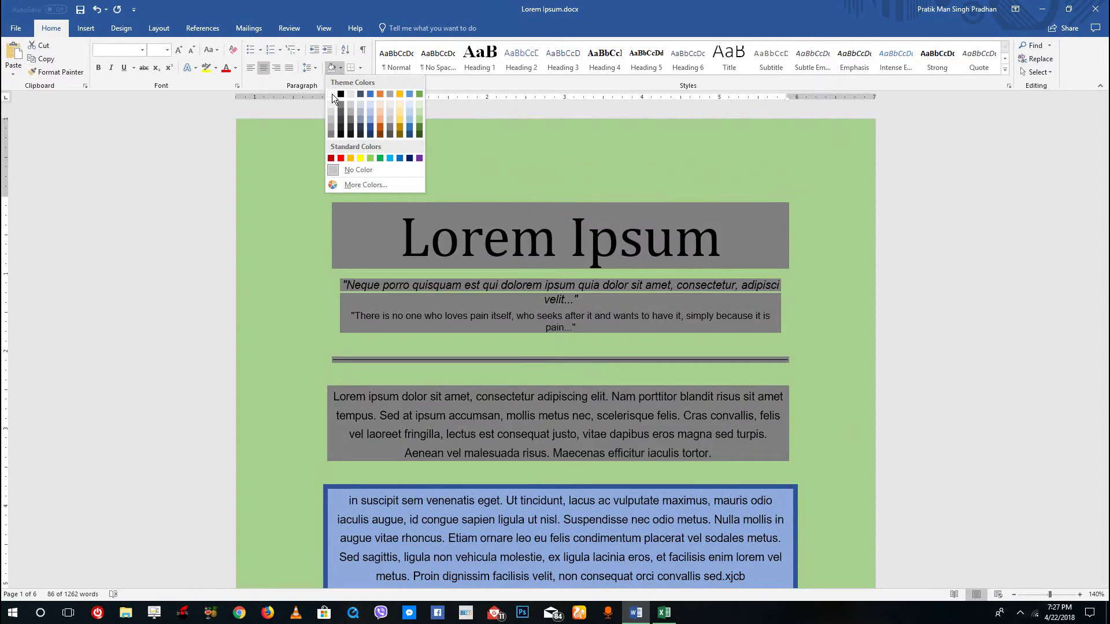
click(363, 170)
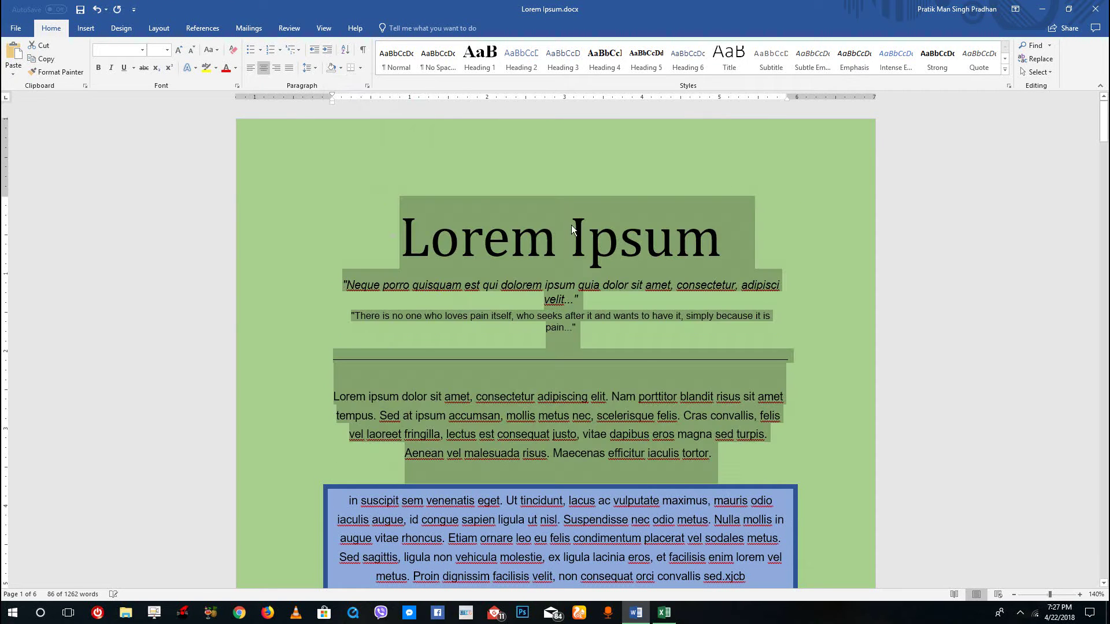
click(675, 260)
Step: Select the whole document with Ctrl+A and set its paragraph shading to No Color
key(ctrl+a)
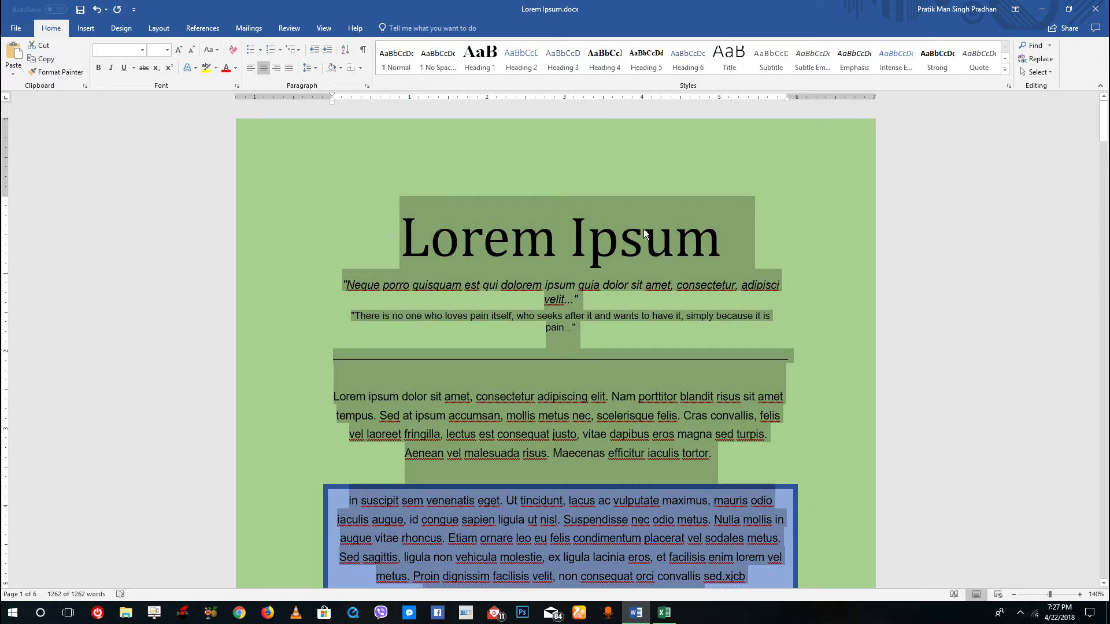
click(341, 68)
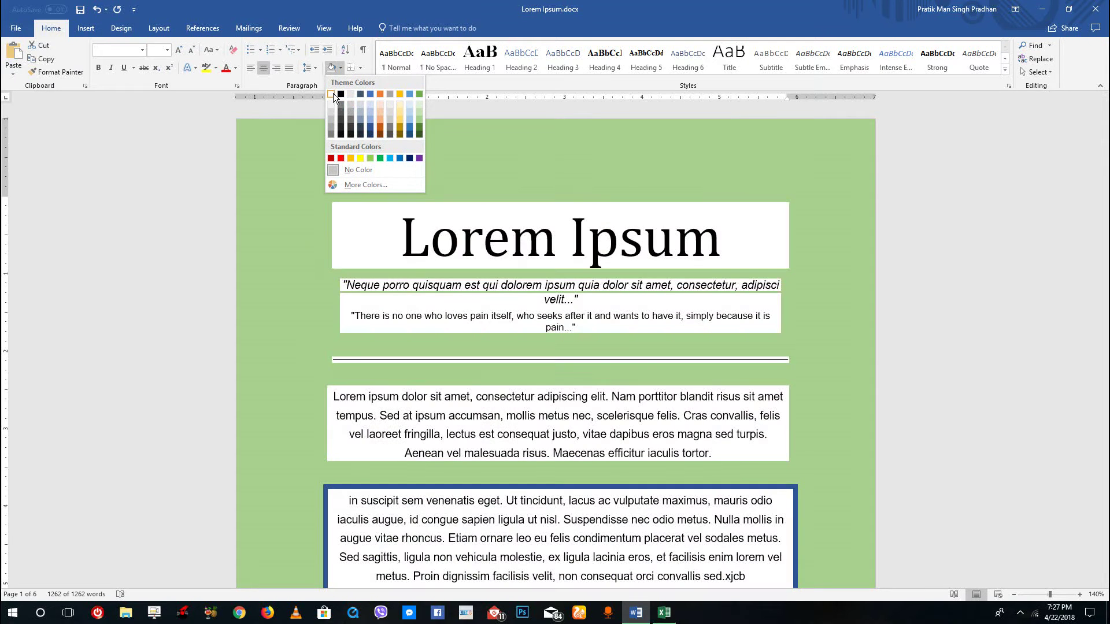
click(354, 169)
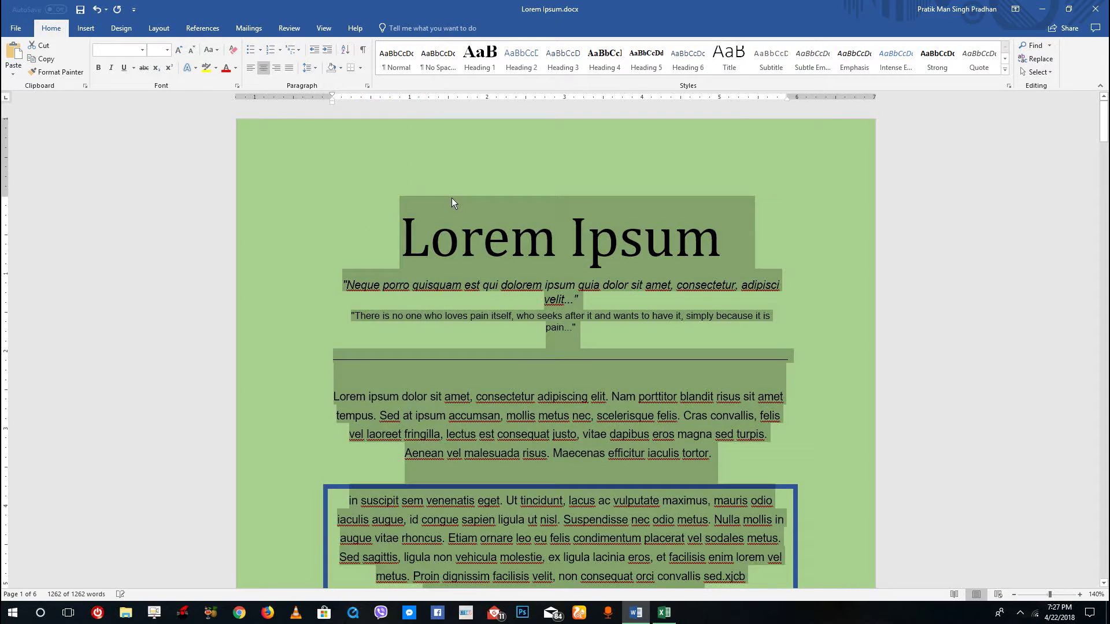
click(506, 232)
scroll(503, 231, down, 10)
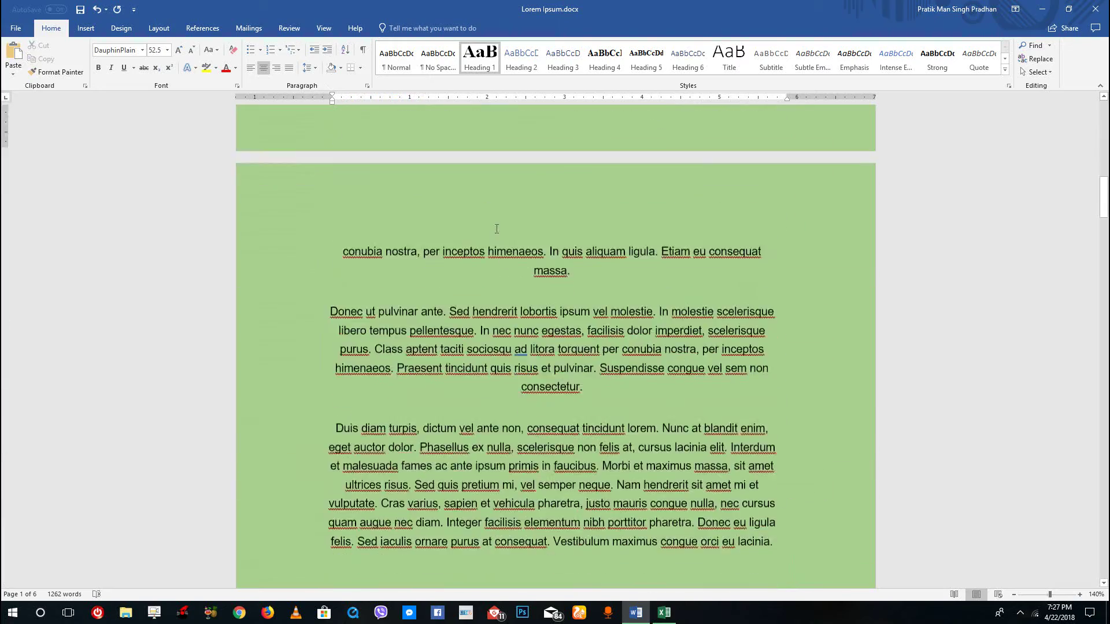
scroll(496, 229, down, 10)
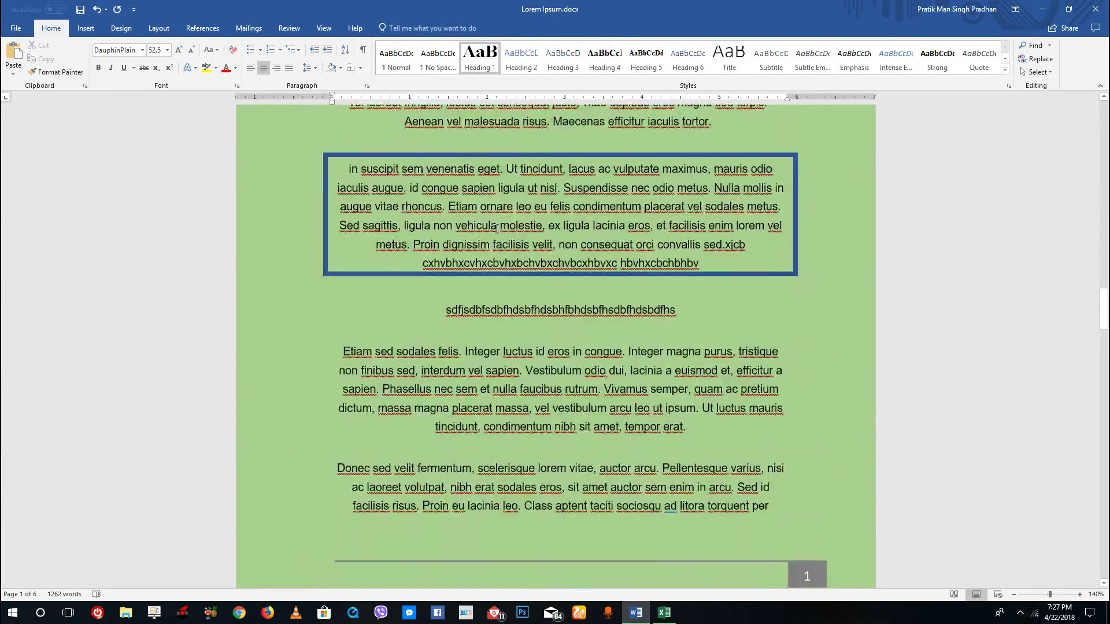
scroll(496, 229, up, 9)
scroll(497, 229, up, 10)
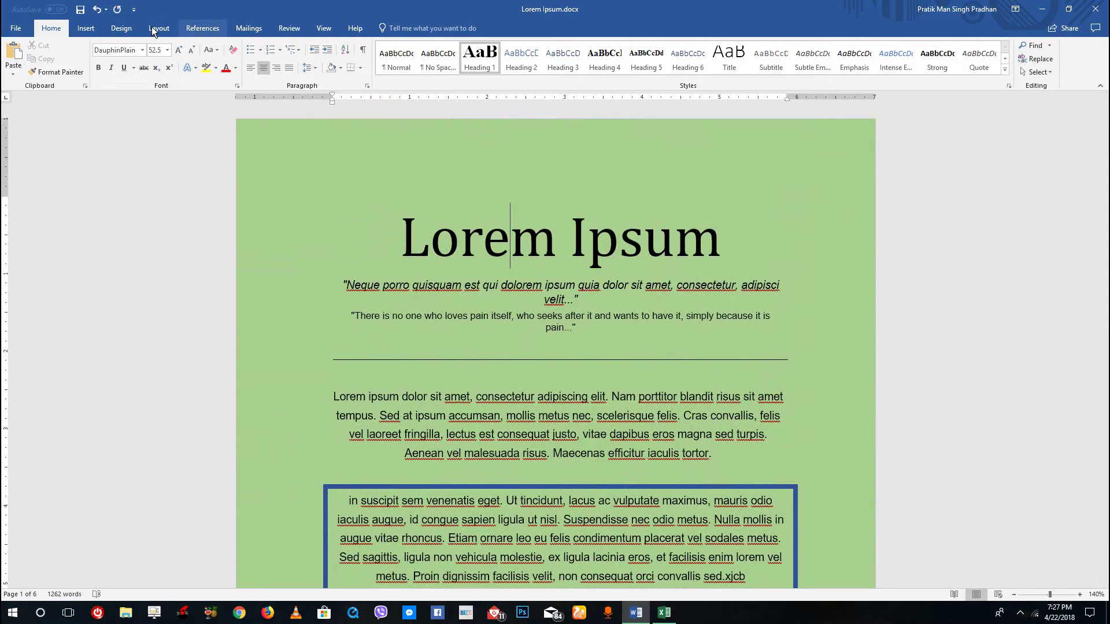
Step: Set the page colour back to No Color so the pages are white
click(129, 30)
click(976, 73)
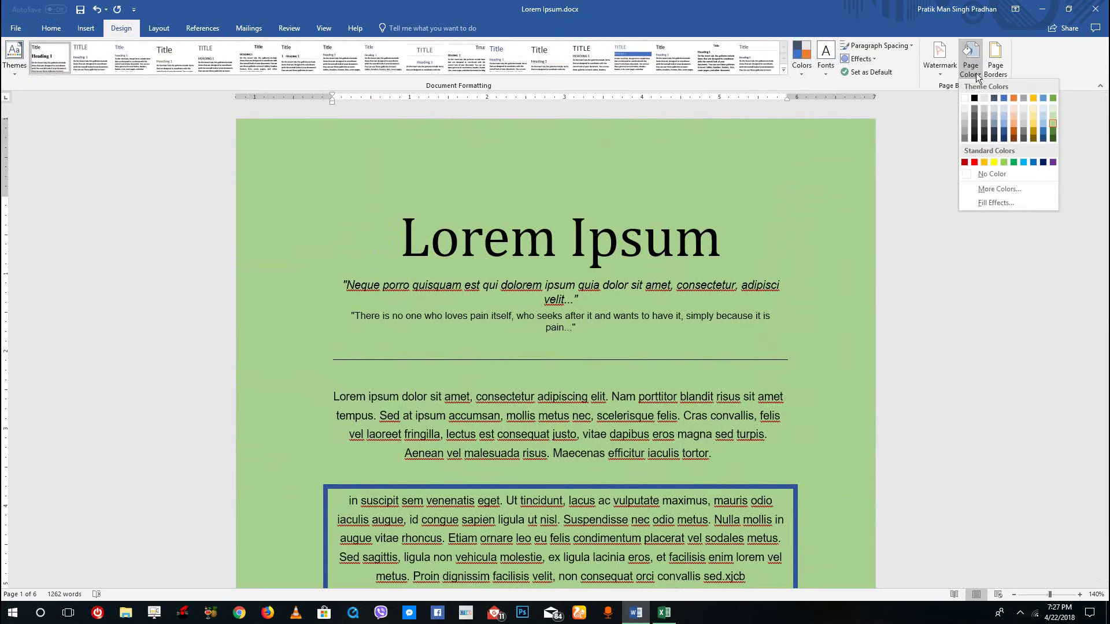
click(996, 176)
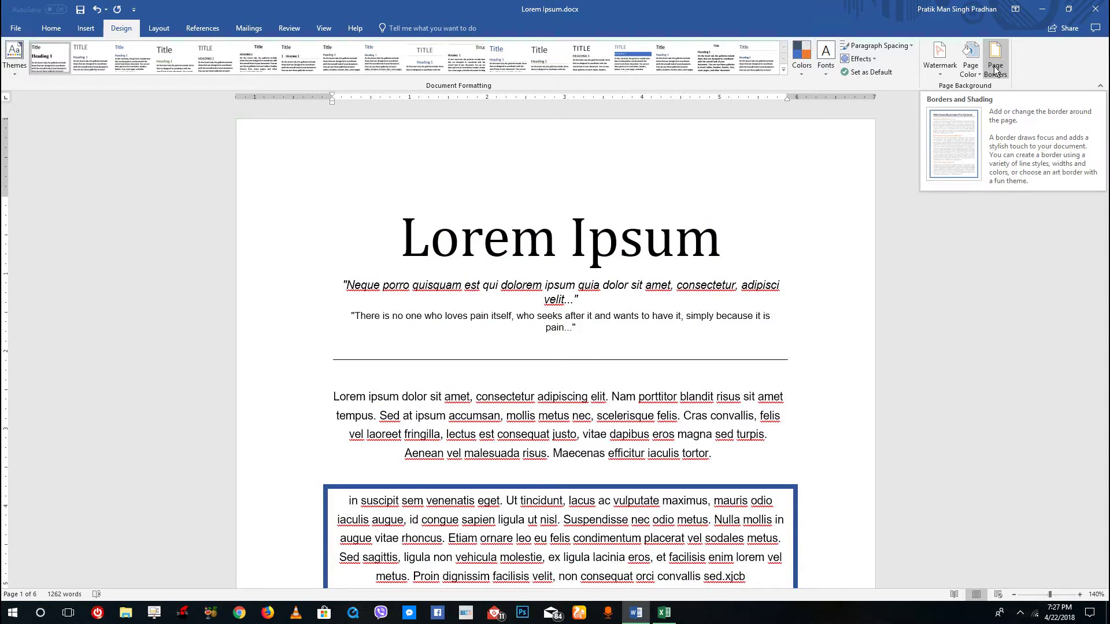
Step: Add solid single-line page borders along the top and bottom only
click(996, 69)
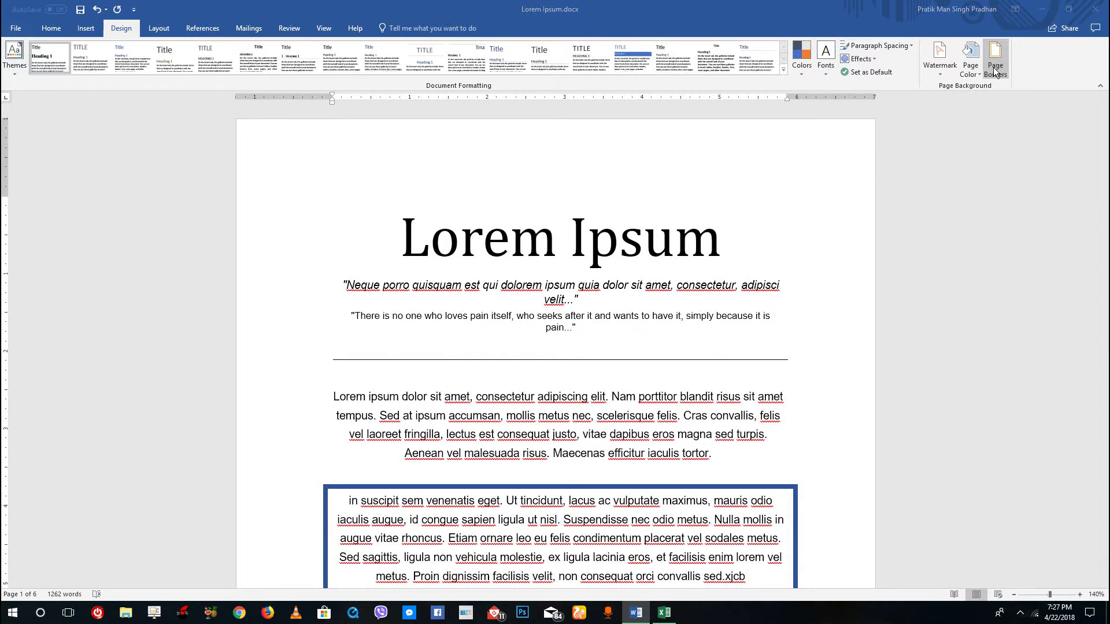
drag(697, 179, 720, 172)
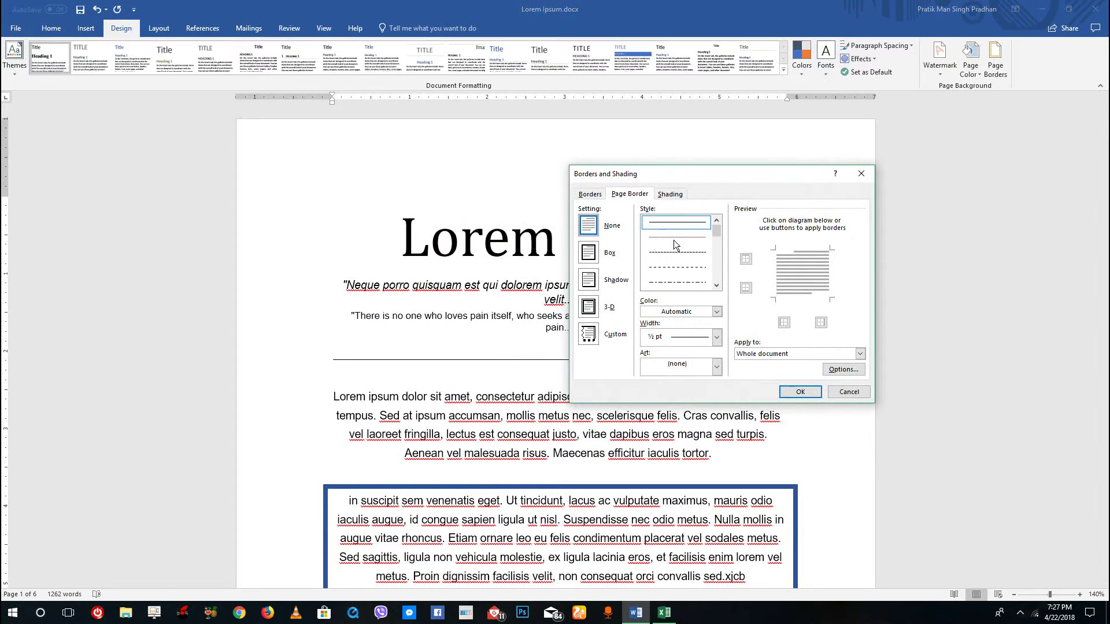
click(673, 223)
click(746, 260)
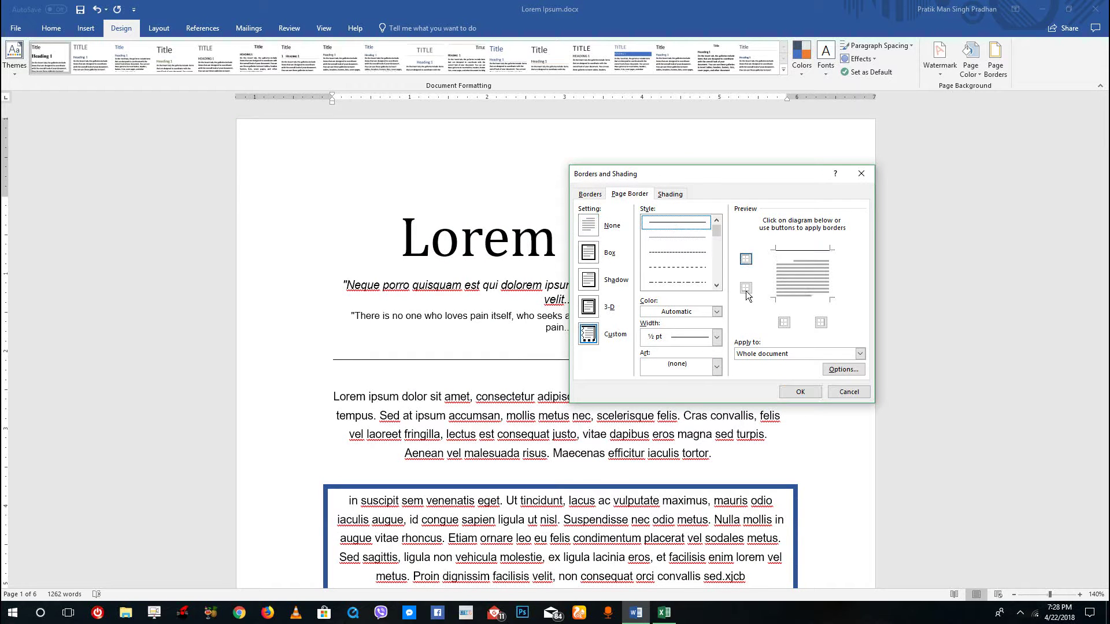
click(783, 323)
click(783, 323)
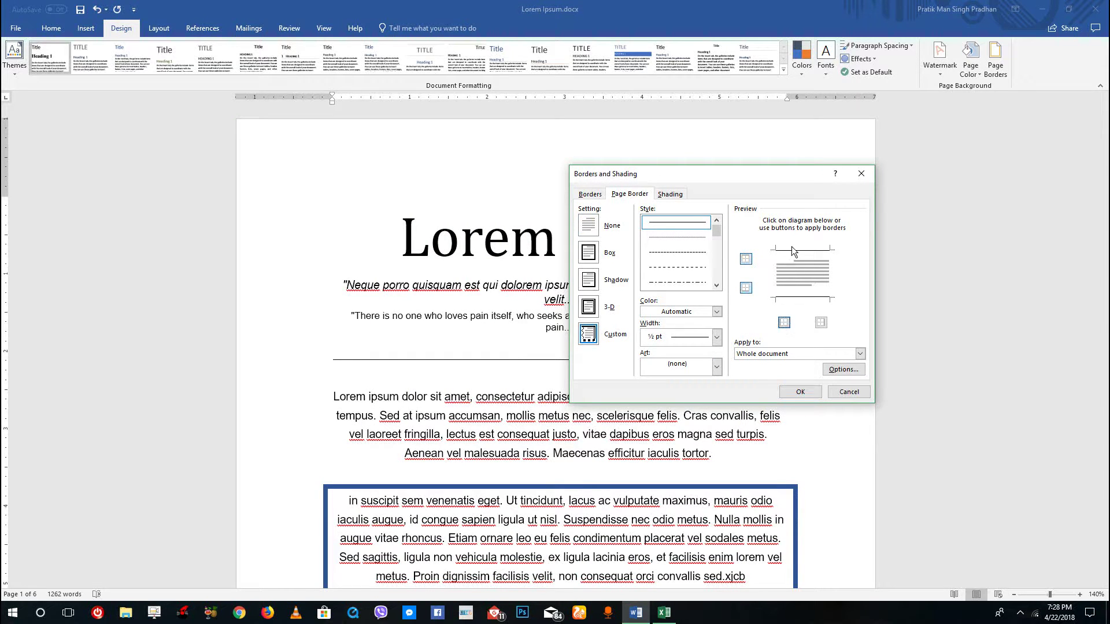
click(801, 392)
Step: In Page Borders, choose a dash-dot line style at 3 pt width
scroll(712, 327, down, 15)
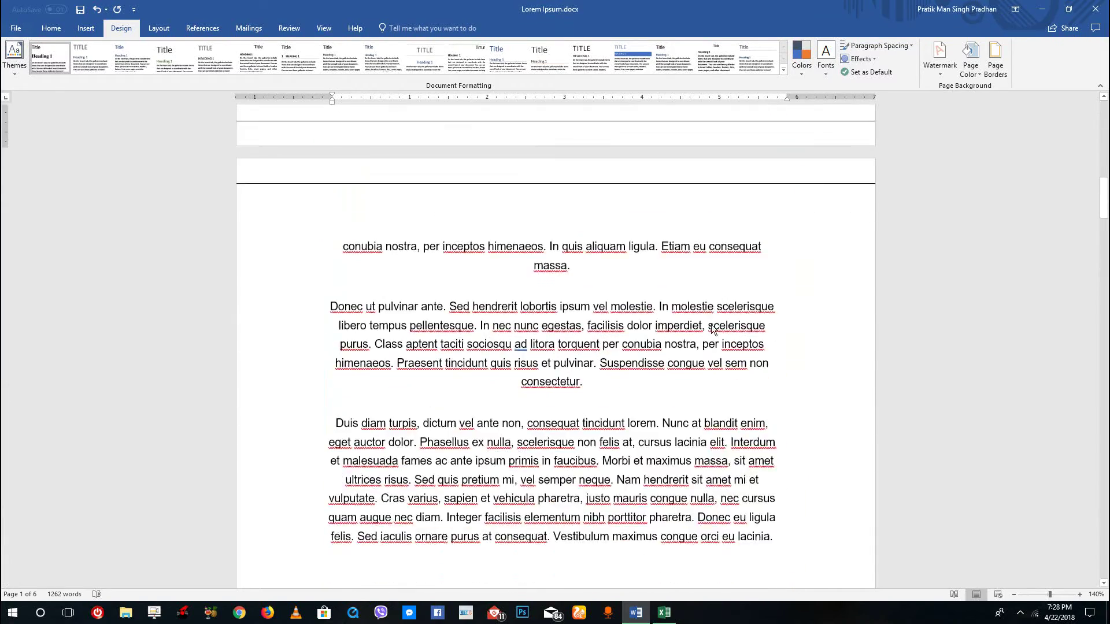
scroll(712, 327, up, 15)
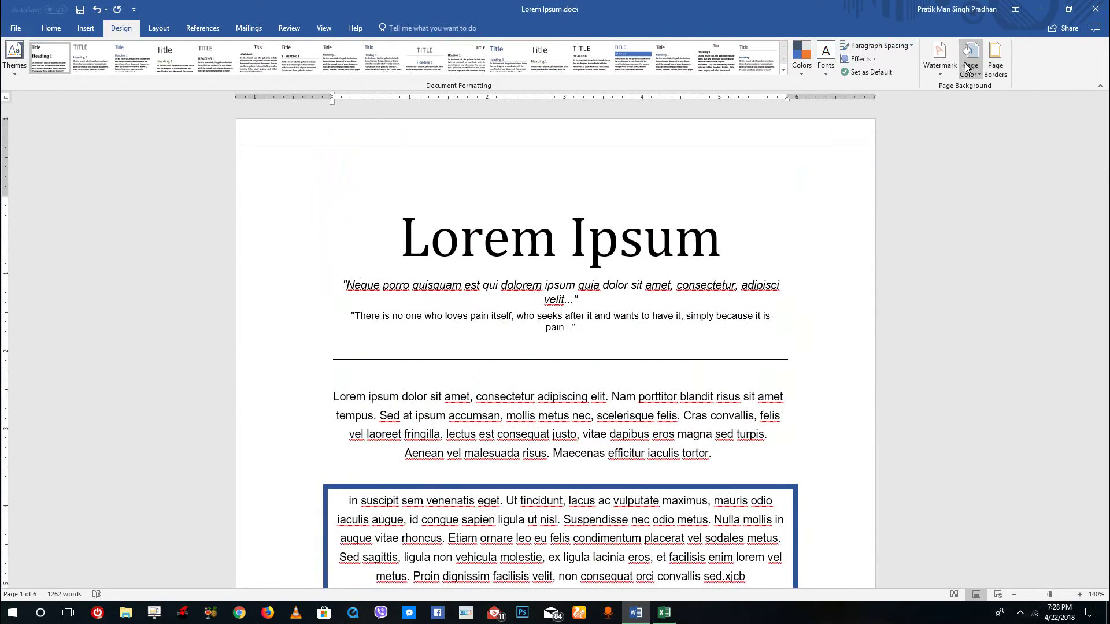
click(992, 65)
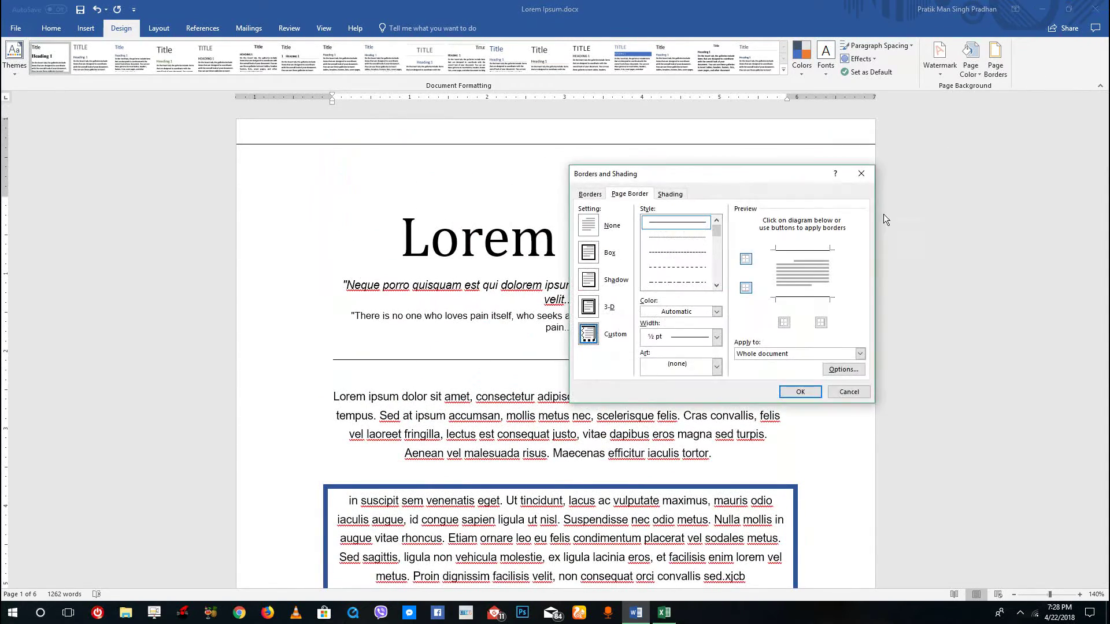
click(675, 339)
click(706, 455)
drag(717, 229, 717, 239)
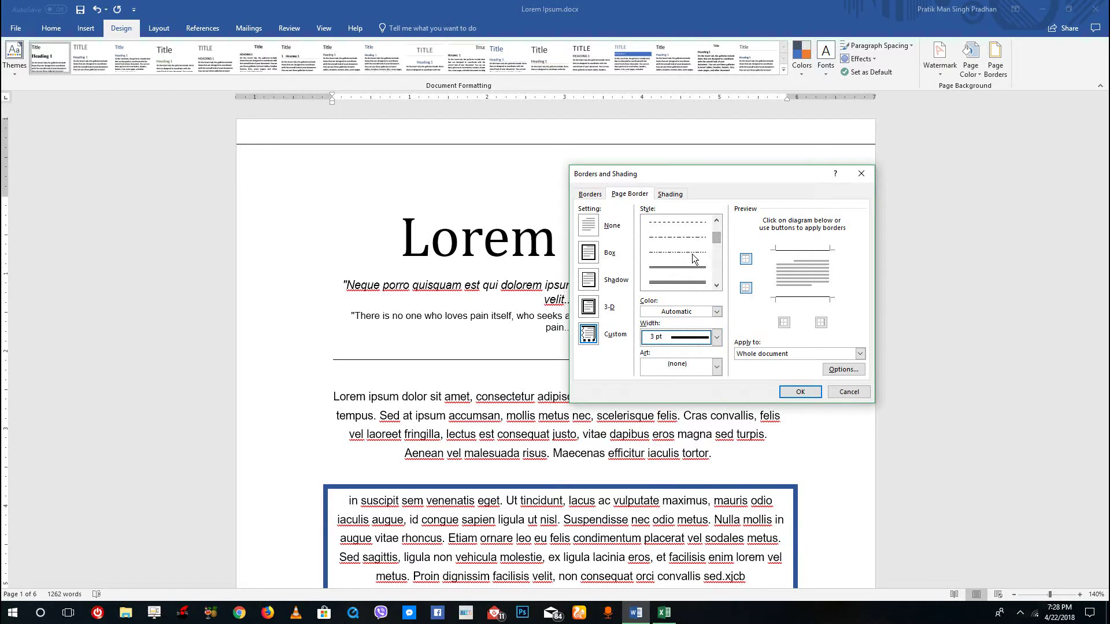
click(699, 254)
click(716, 337)
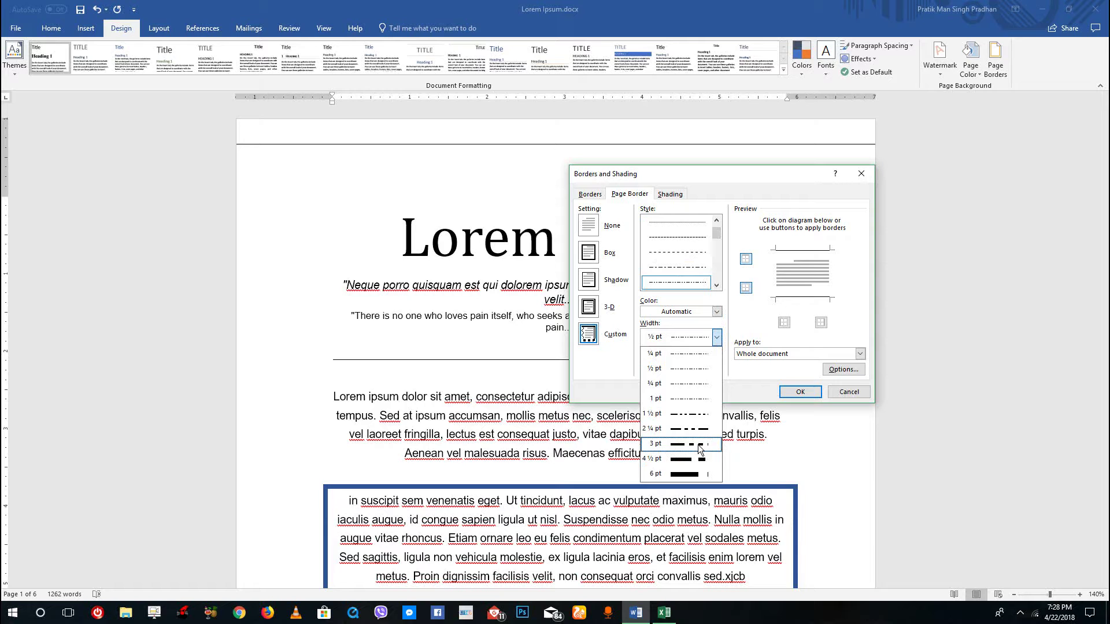
click(704, 439)
Step: Browse the Art border list without picking one, then apply the 3 pt dash-dot border
click(716, 367)
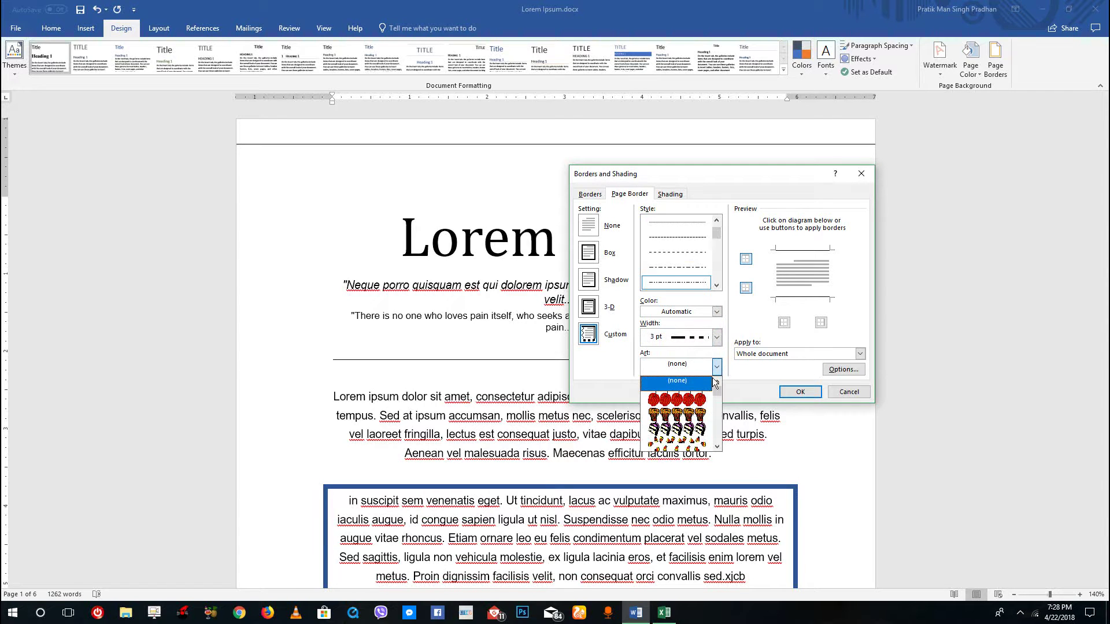
click(759, 380)
click(717, 366)
scroll(712, 416, down, 5)
scroll(711, 427, up, 3)
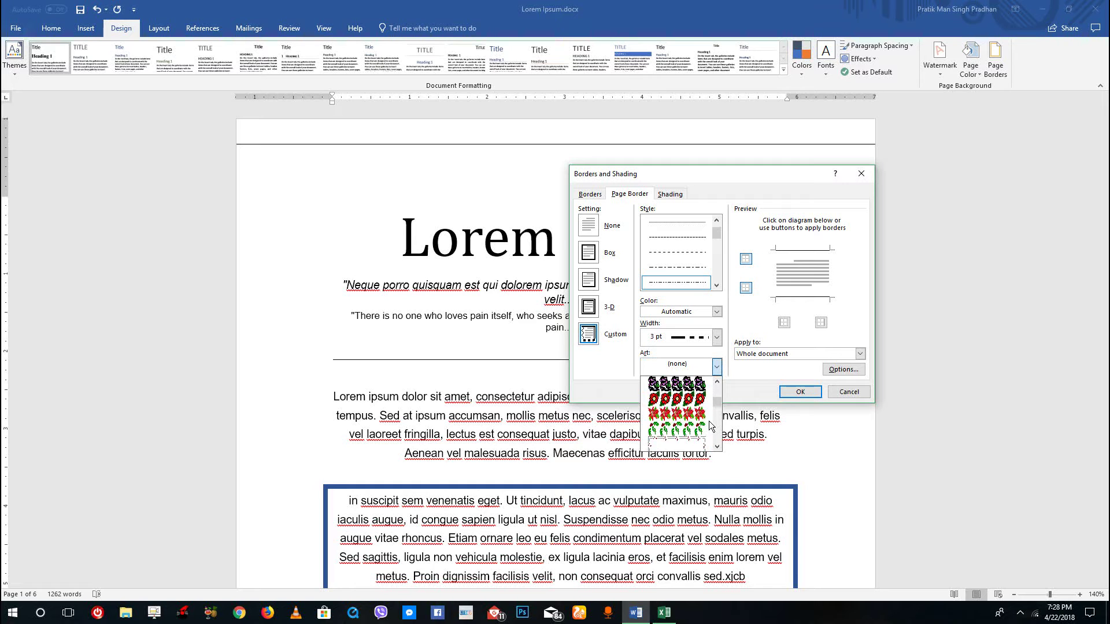
click(757, 380)
click(808, 393)
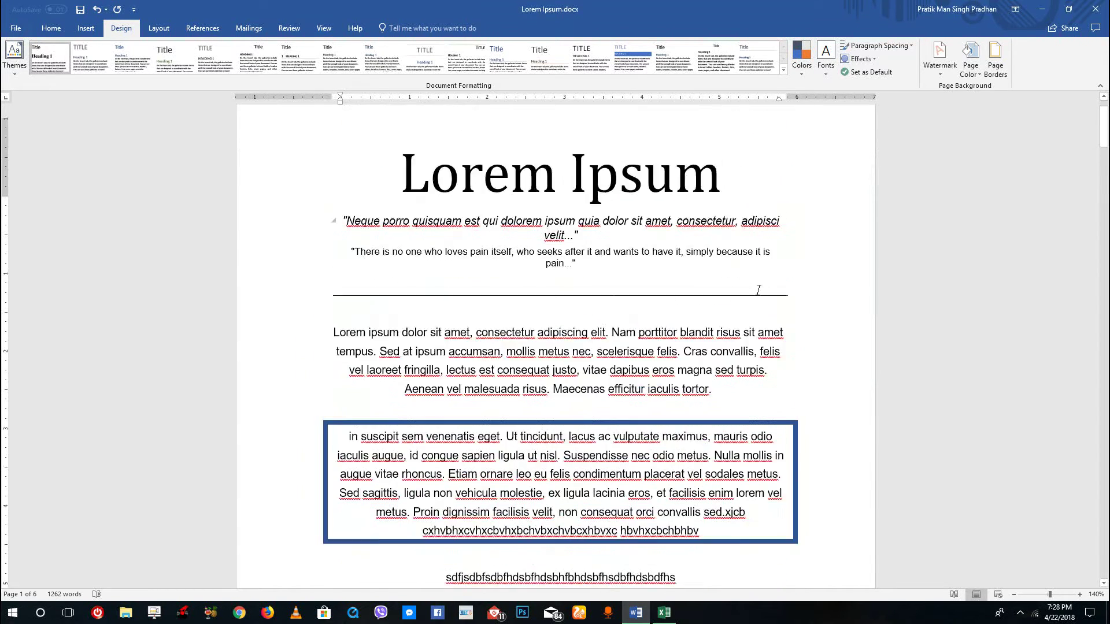
Step: Clear the borders and apply a thick double-line border on the left and right sides only
click(995, 65)
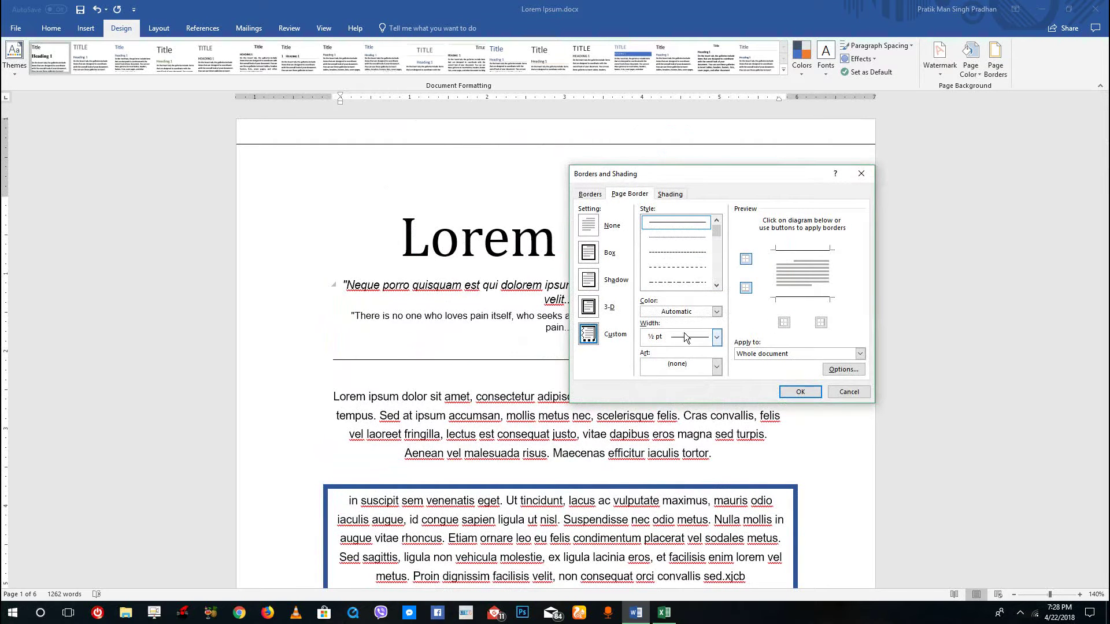
click(588, 225)
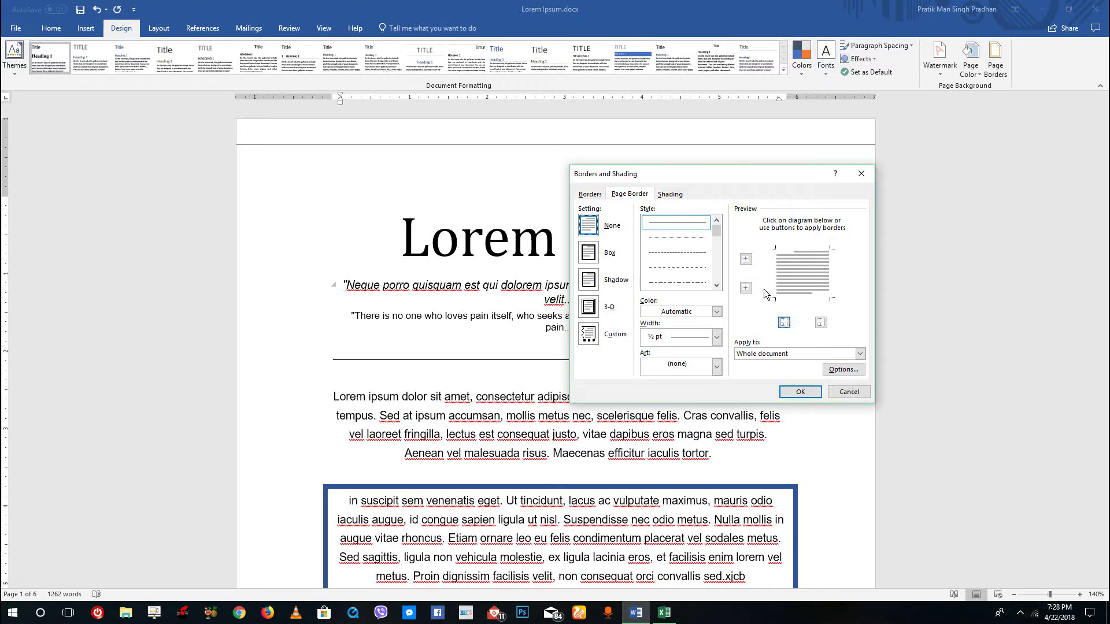
scroll(720, 247, down, 3)
click(700, 252)
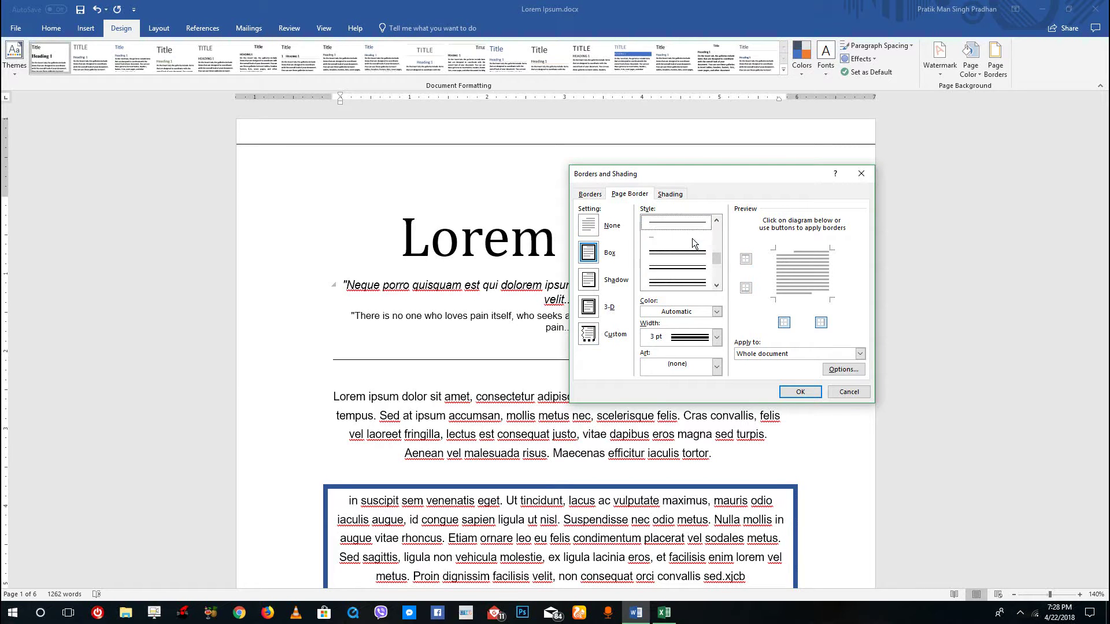
click(750, 289)
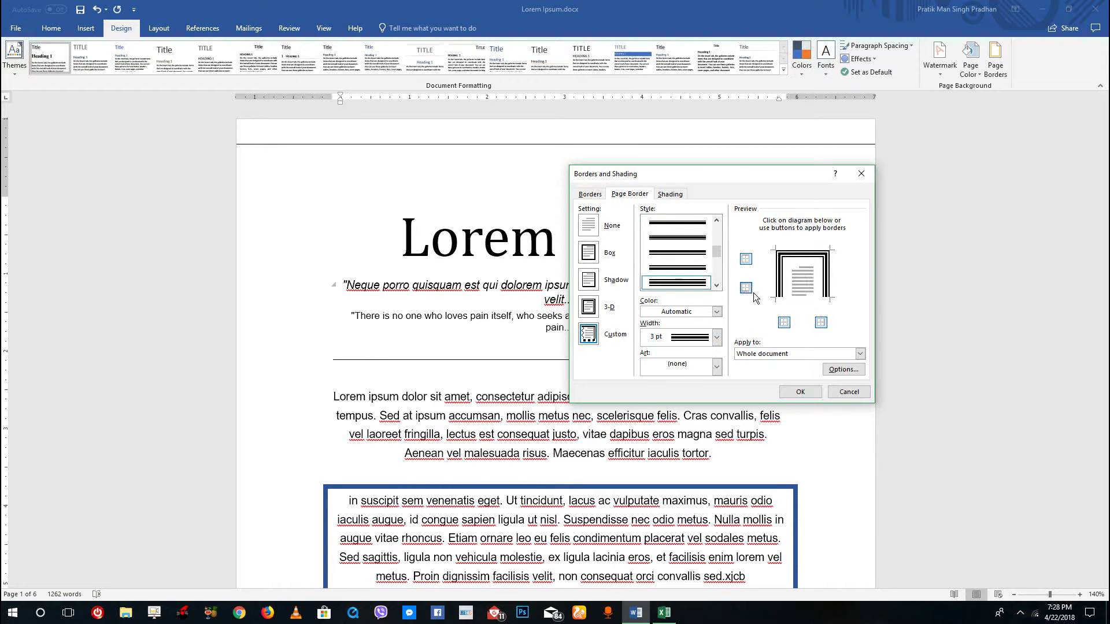
click(746, 261)
click(800, 392)
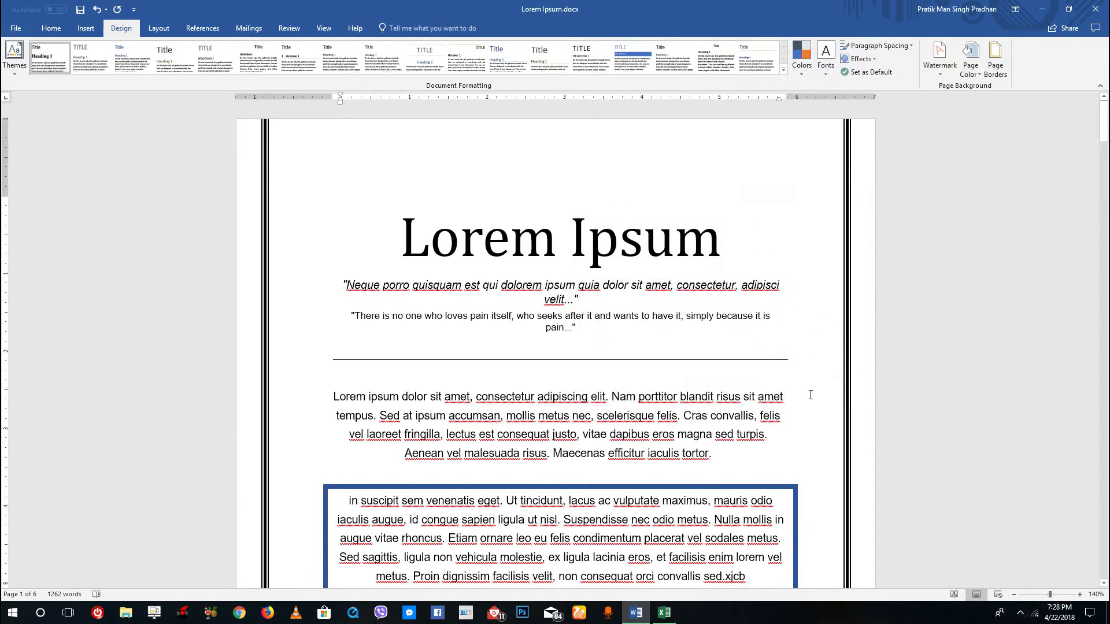
scroll(810, 395, down, 15)
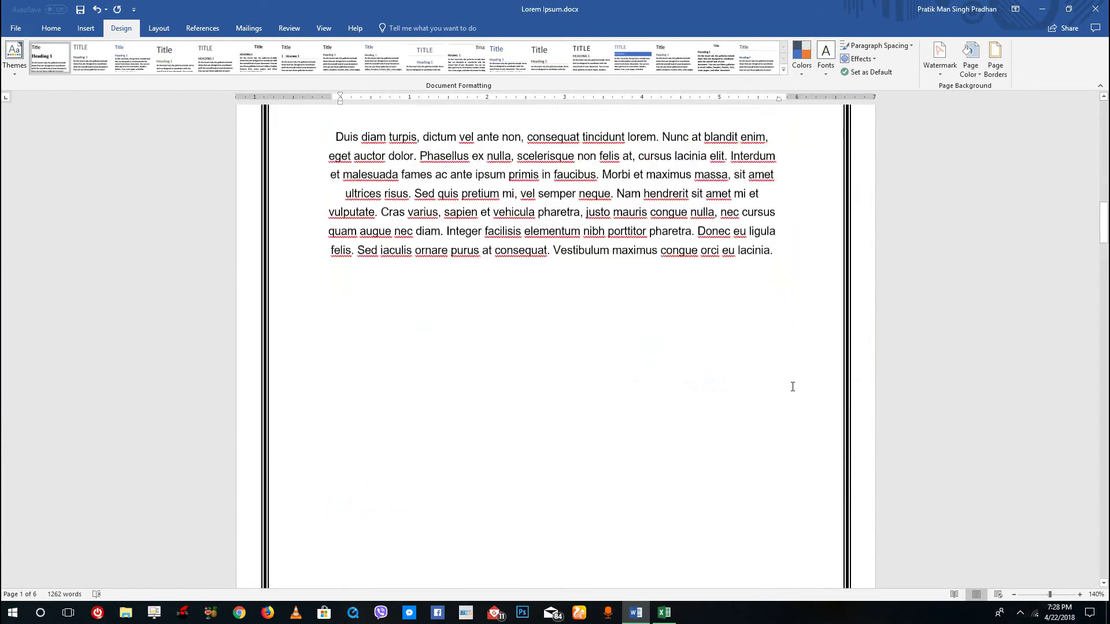
scroll(792, 386, up, 8)
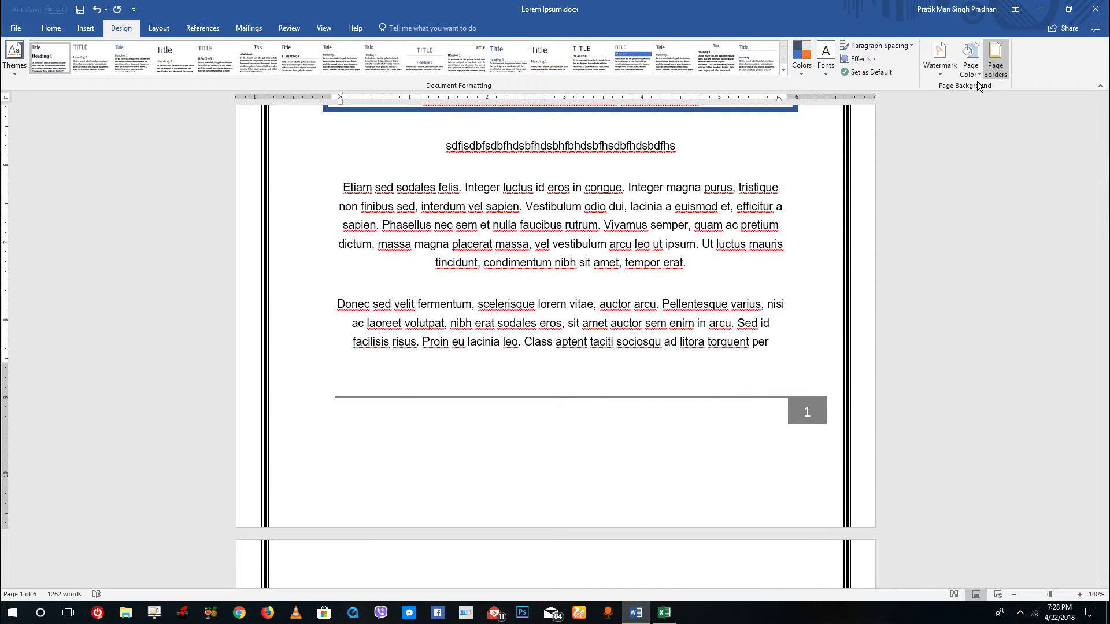
Step: Apply the bird Art page border
click(991, 68)
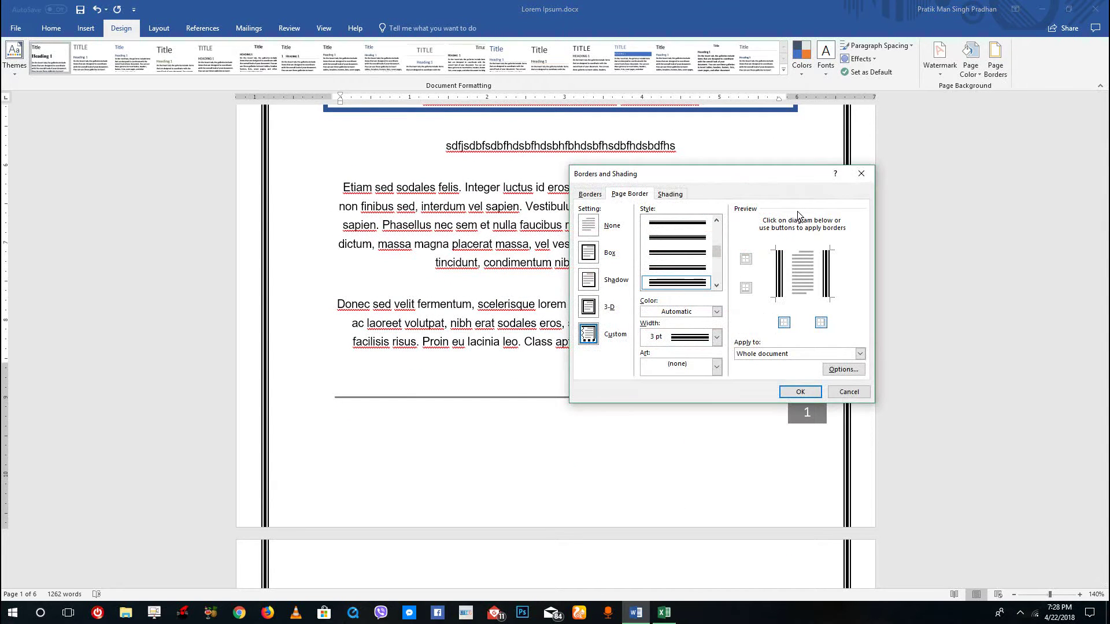
click(713, 367)
scroll(682, 405, down, 2)
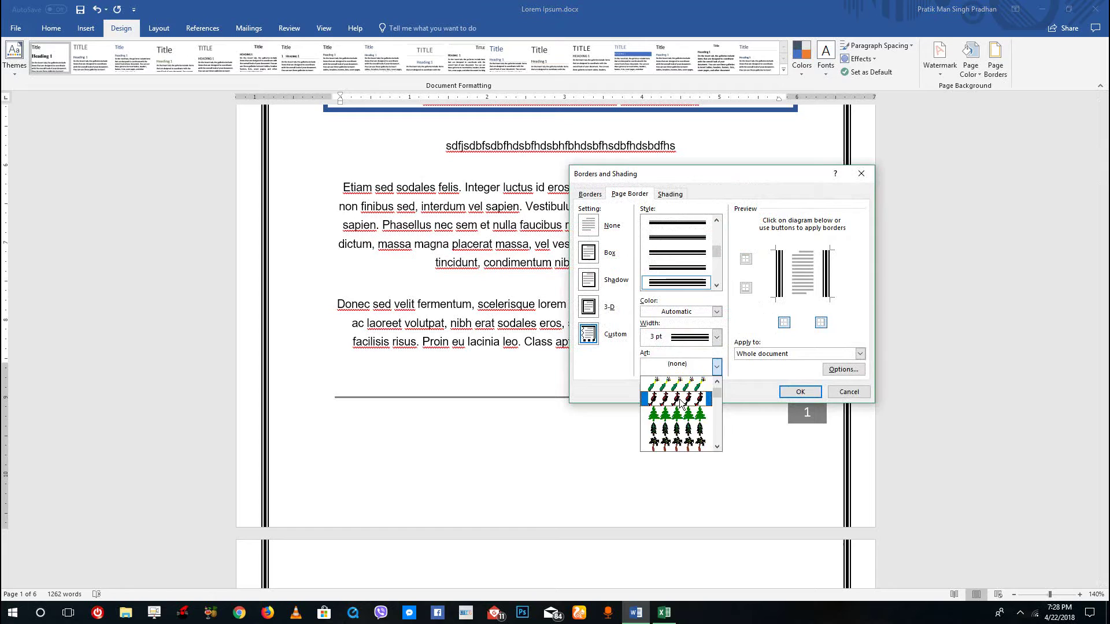
click(683, 399)
click(800, 392)
scroll(802, 361, up, 5)
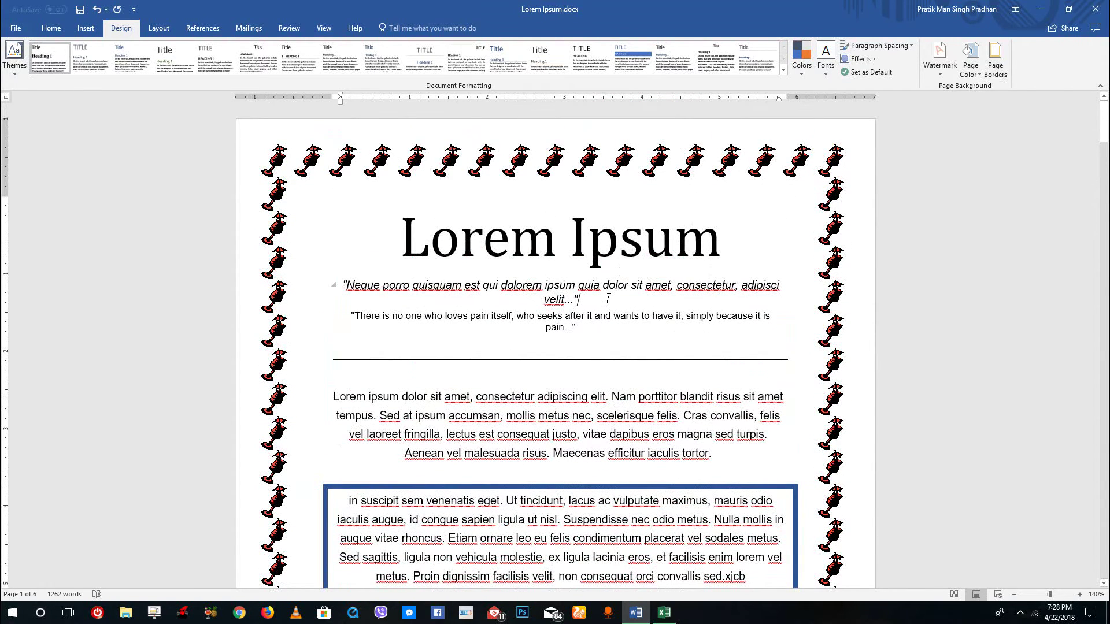
Step: Switch the page border to a 3-D setting with a thick-thin line style
click(995, 61)
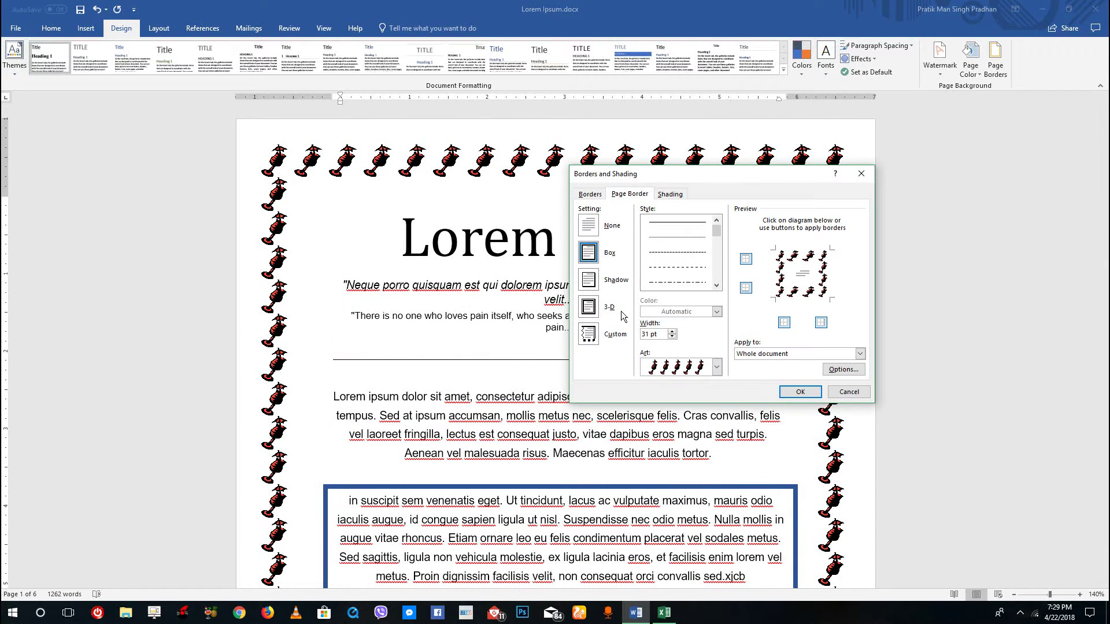
click(590, 308)
scroll(667, 240, down, 5)
click(682, 284)
click(595, 308)
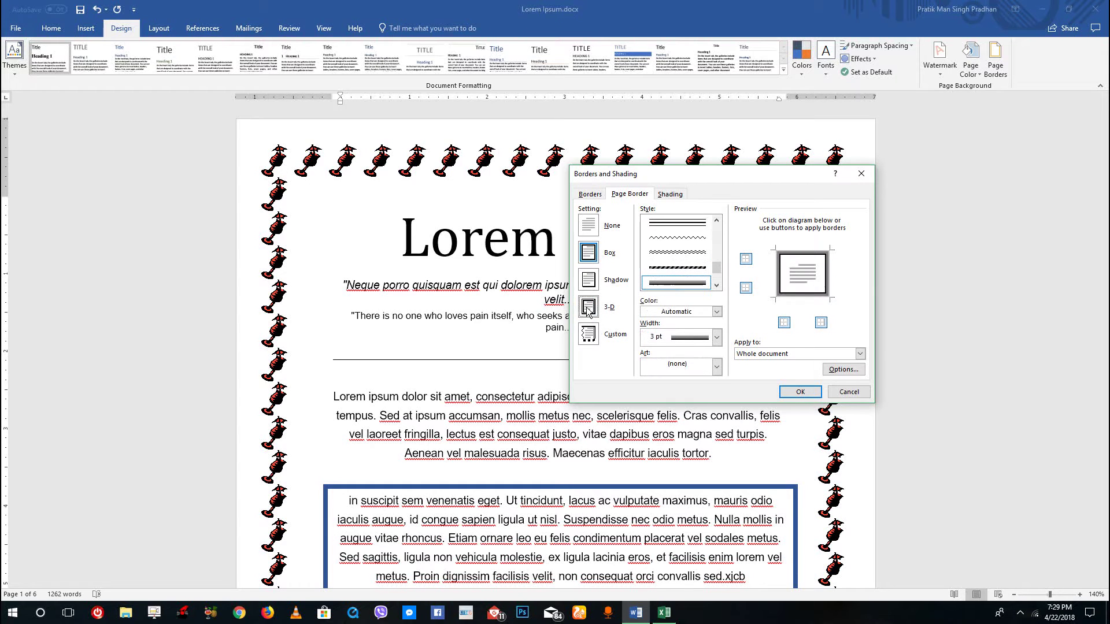
click(801, 392)
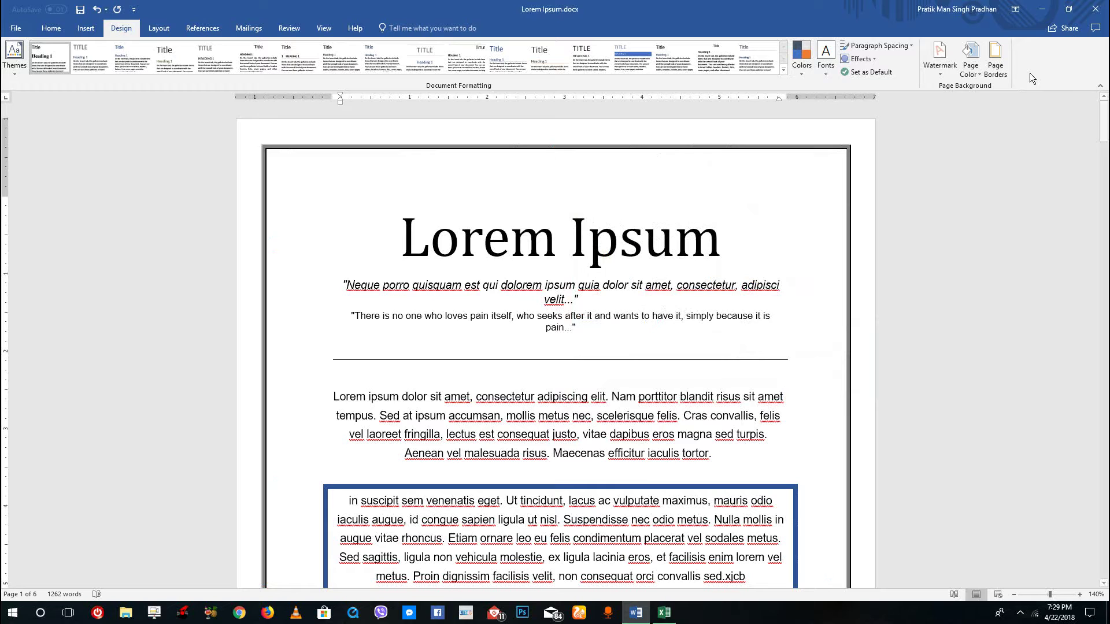
click(995, 58)
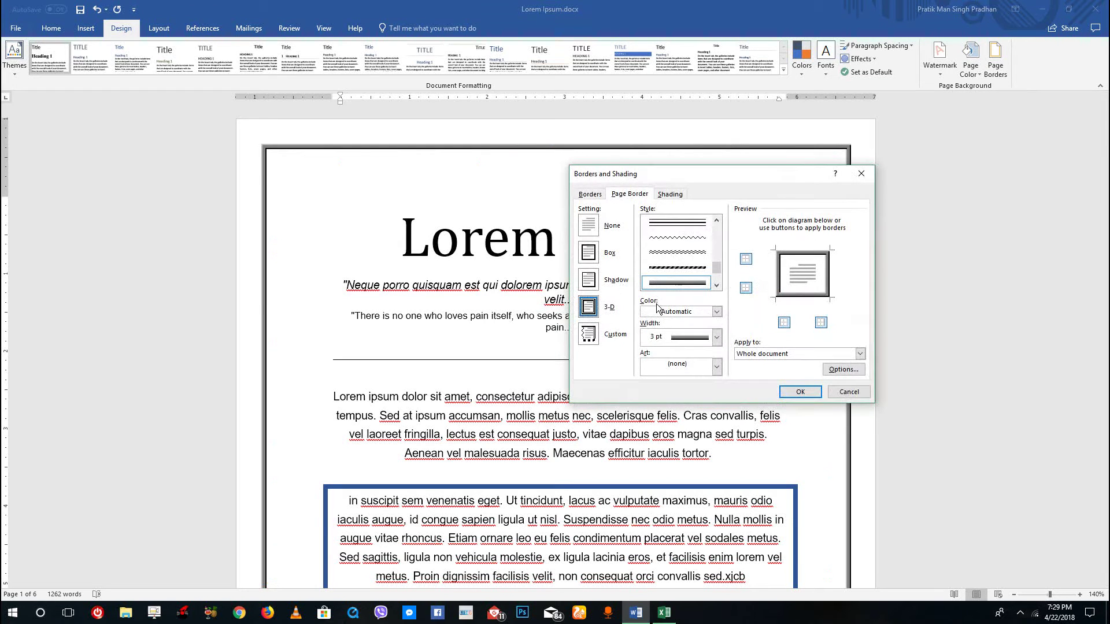
click(595, 281)
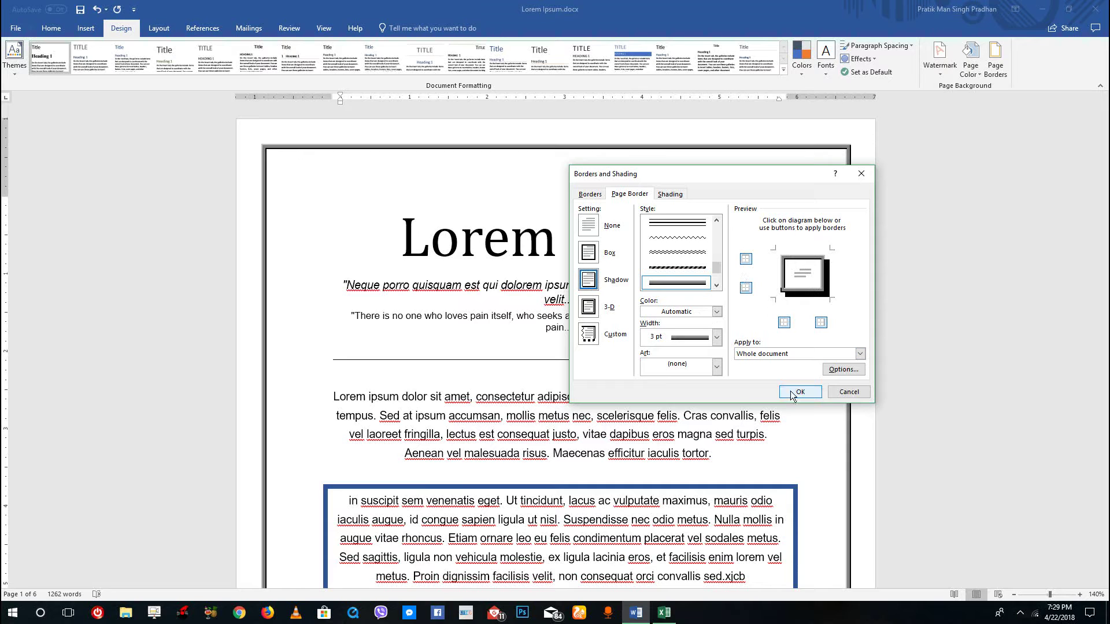
click(717, 312)
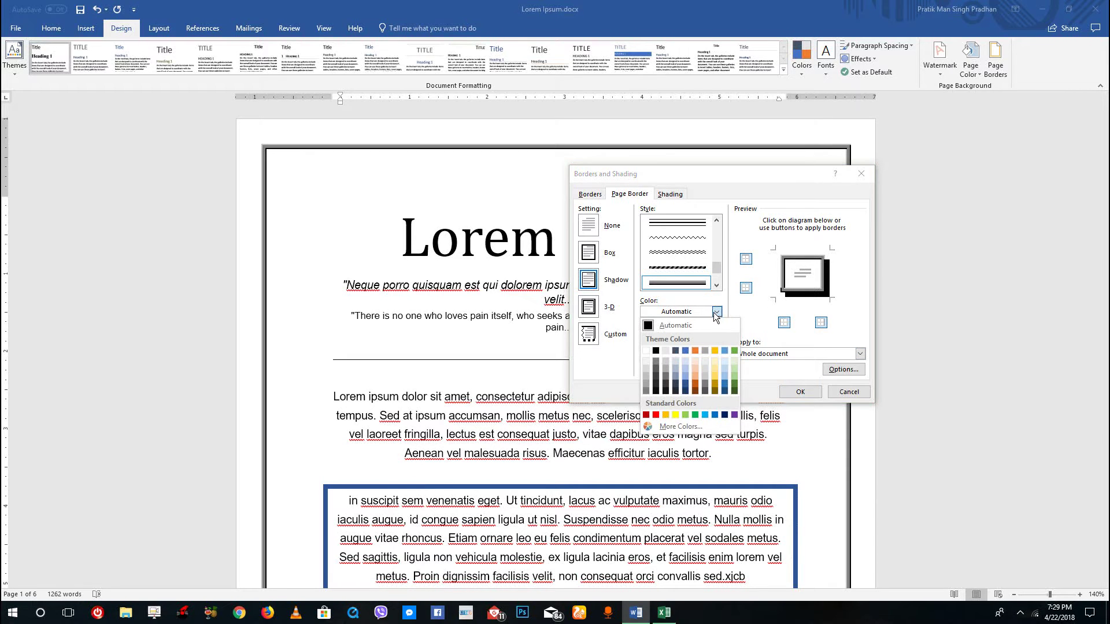
click(682, 381)
click(800, 392)
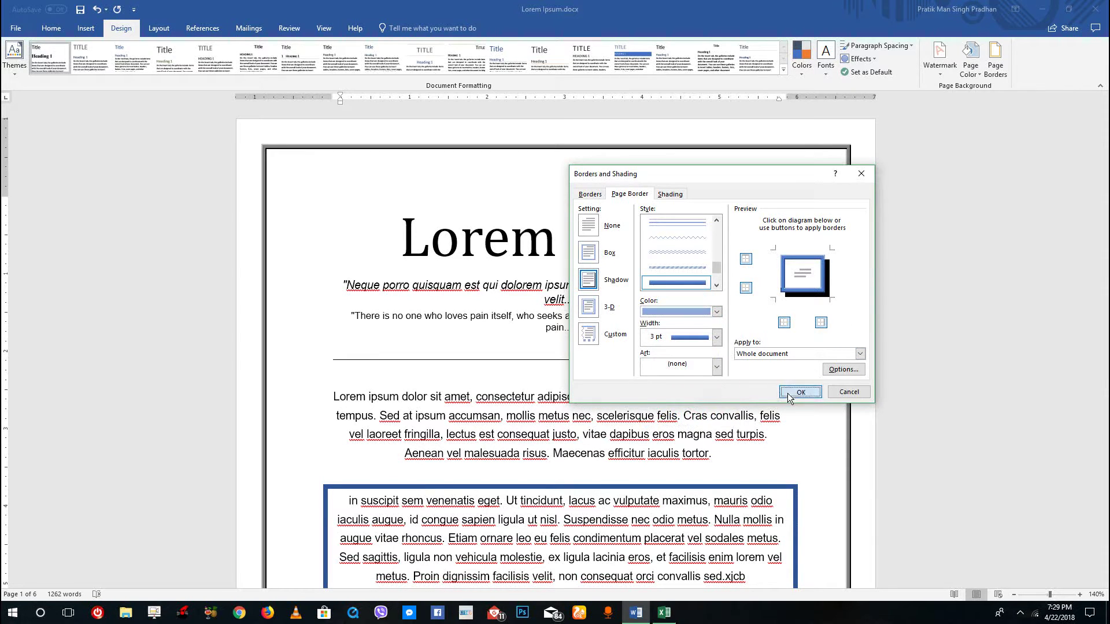
scroll(819, 302, down, 10)
scroll(819, 303, down, 4)
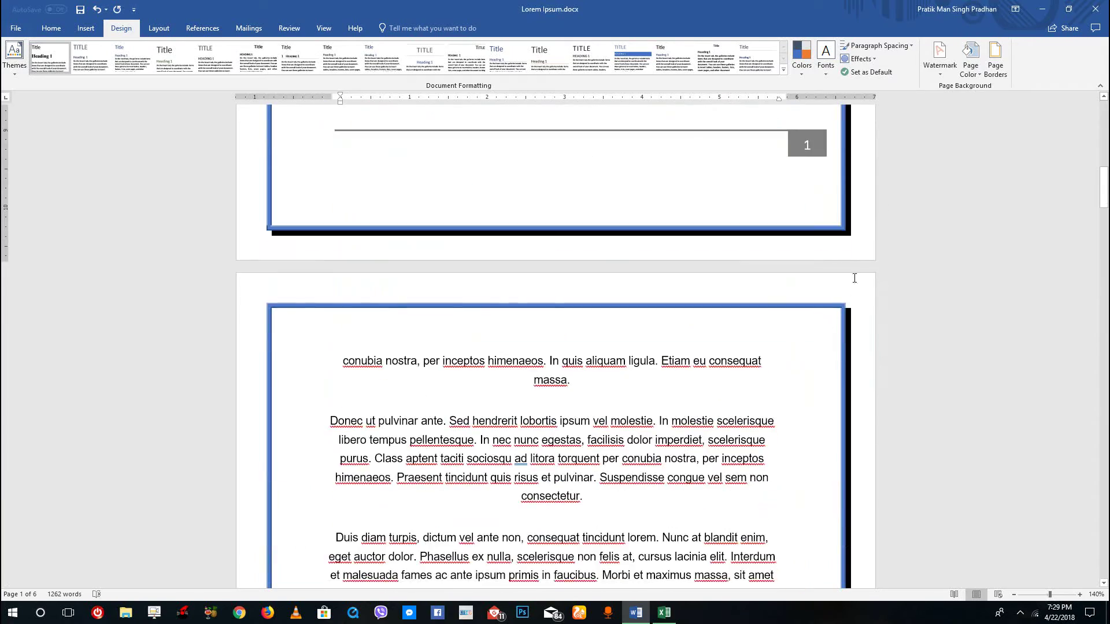
scroll(838, 243, up, 11)
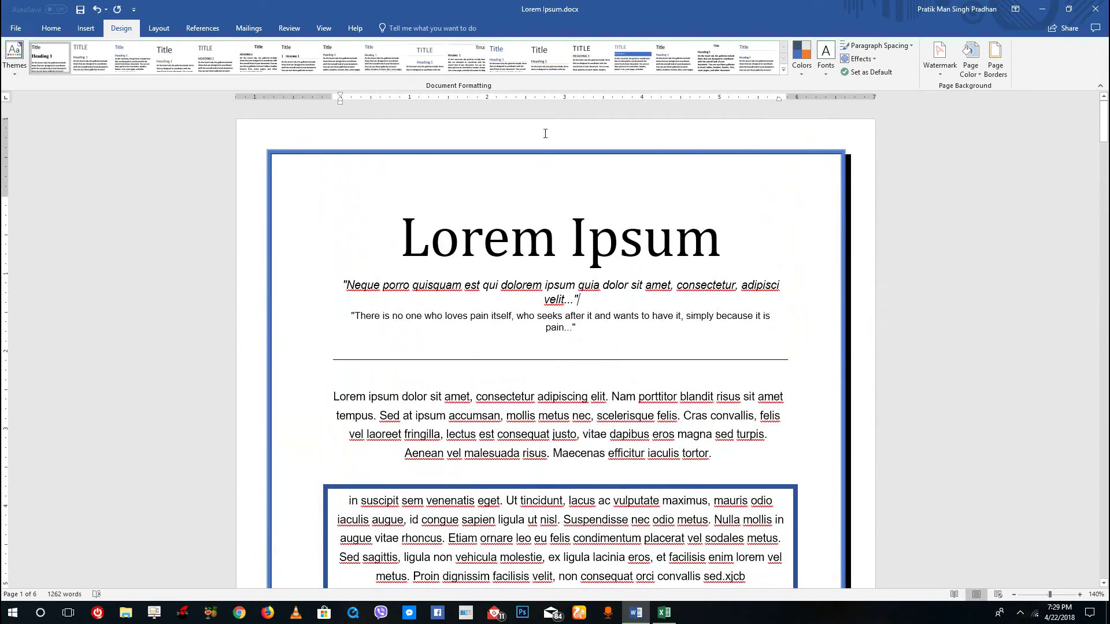
scroll(798, 218, down, 12)
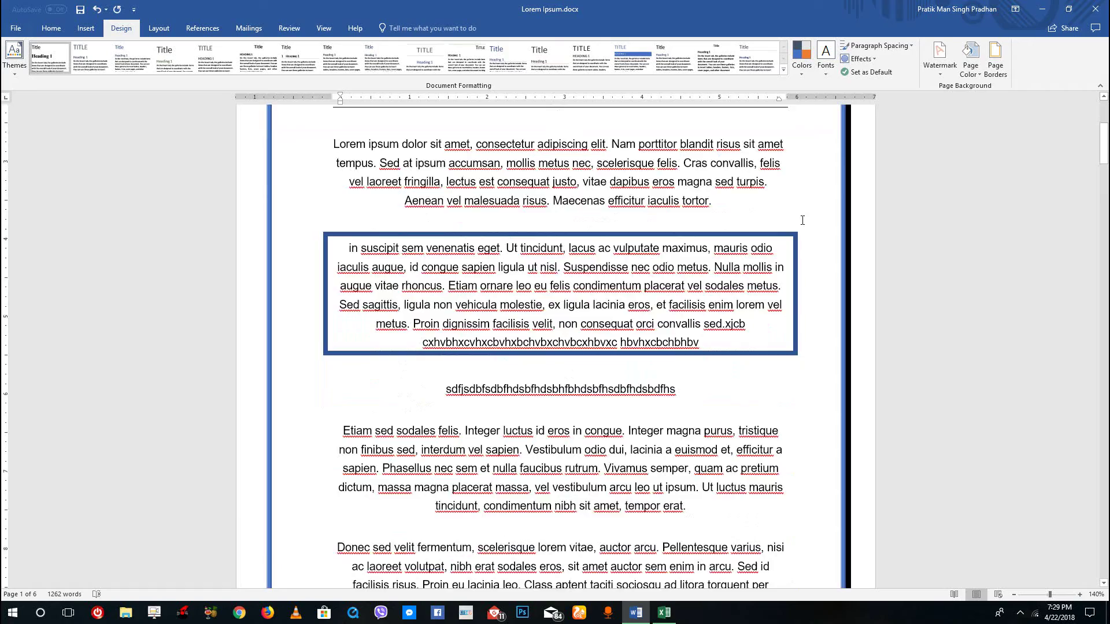
scroll(806, 270, up, 4)
scroll(803, 263, up, 4)
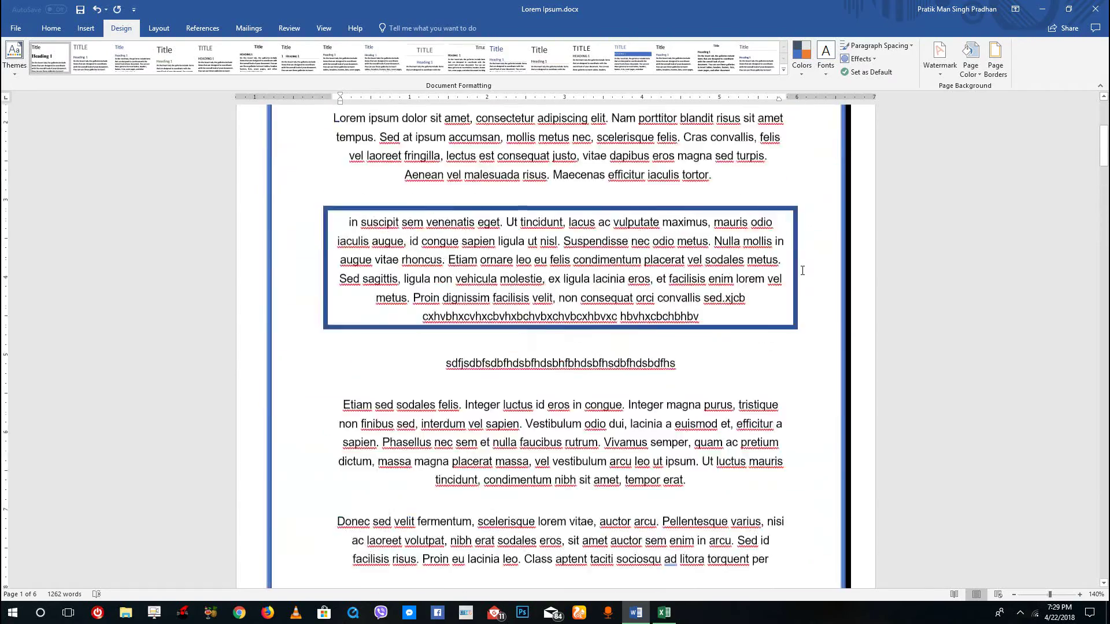
scroll(797, 254, down, 11)
scroll(794, 243, up, 3)
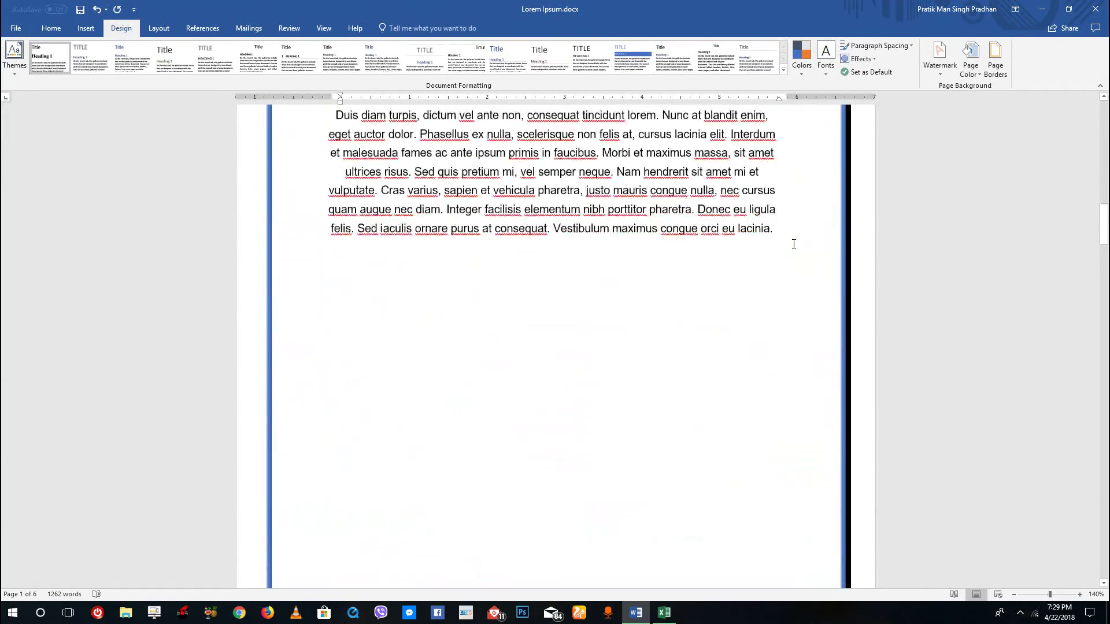
scroll(794, 243, down, 3)
scroll(794, 243, up, 15)
scroll(794, 243, down, 7)
scroll(793, 243, down, 10)
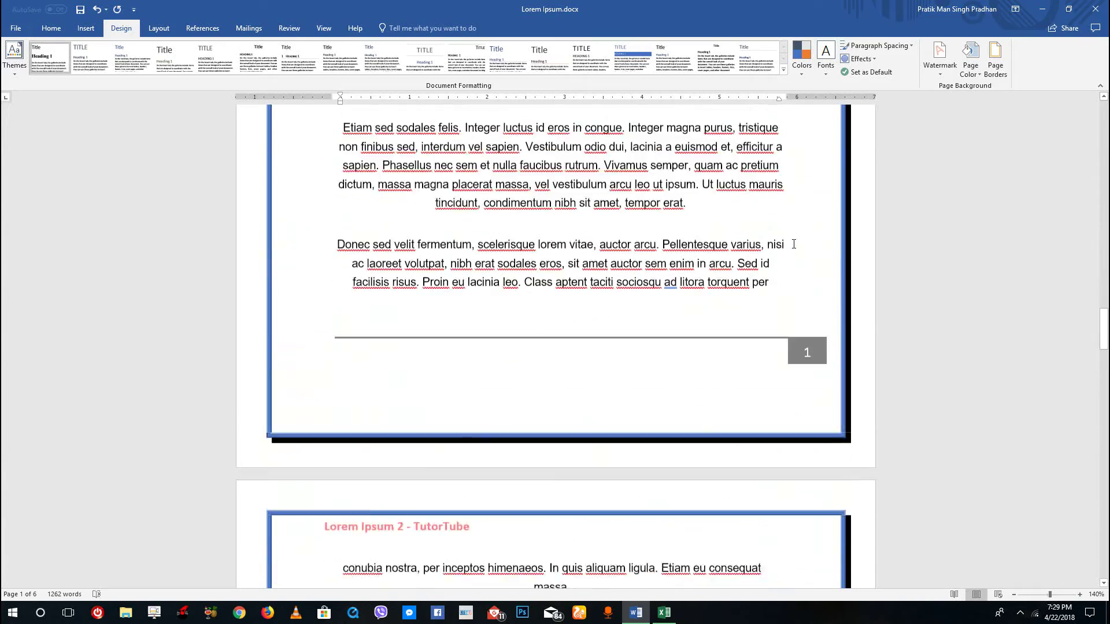
scroll(763, 315, up, 12)
scroll(763, 315, up, 5)
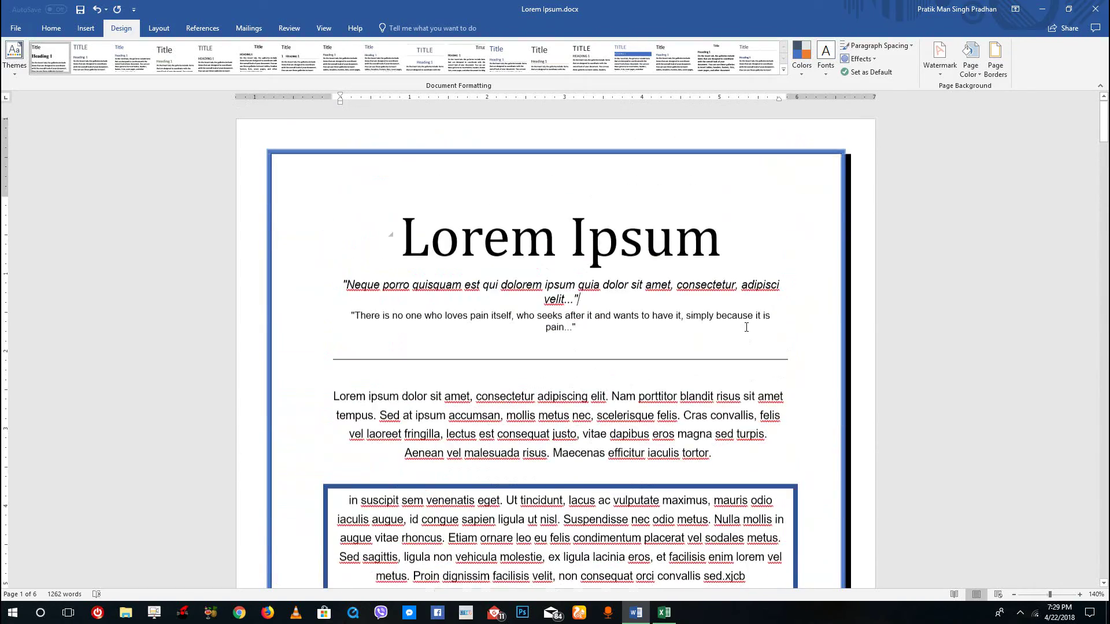
Step: Open More Colors for the page colour and try a light green
click(985, 74)
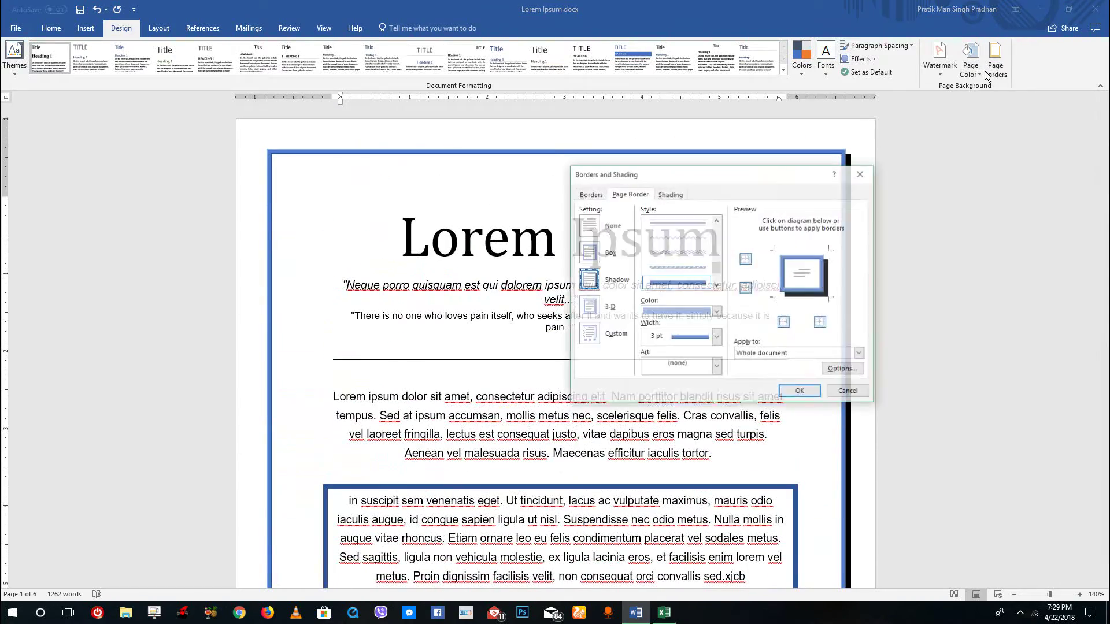
click(863, 168)
click(972, 76)
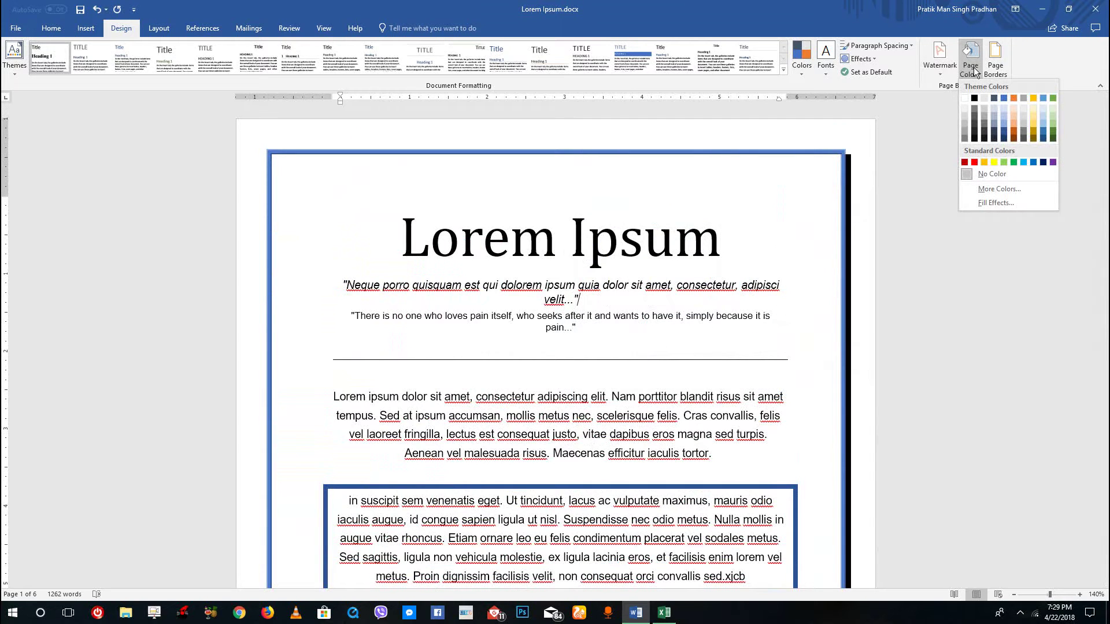
click(975, 69)
click(971, 67)
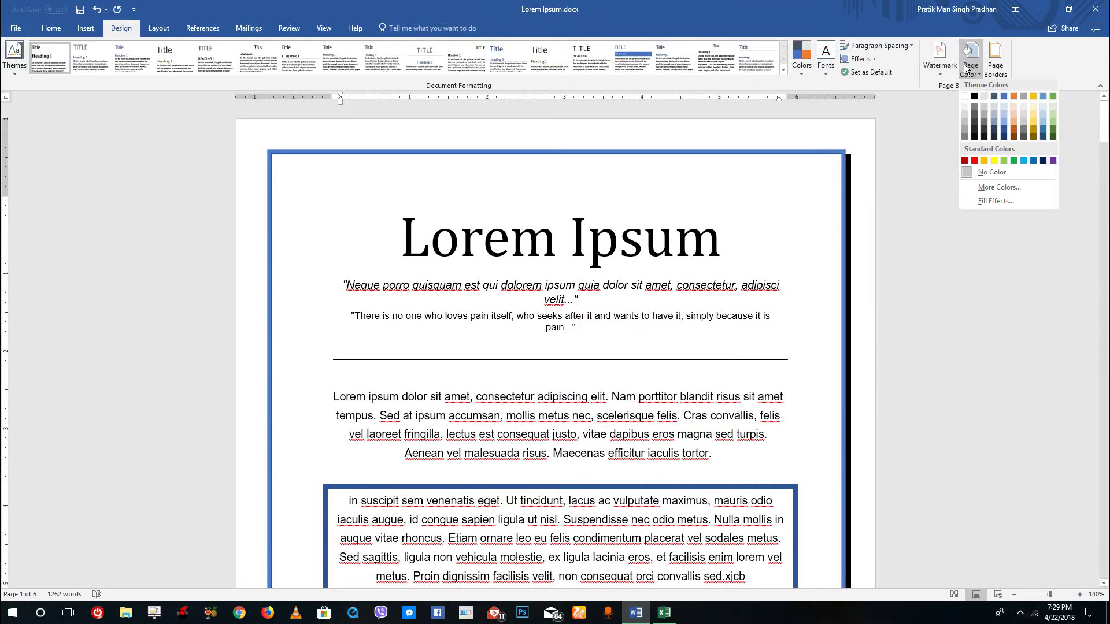
click(996, 189)
click(508, 284)
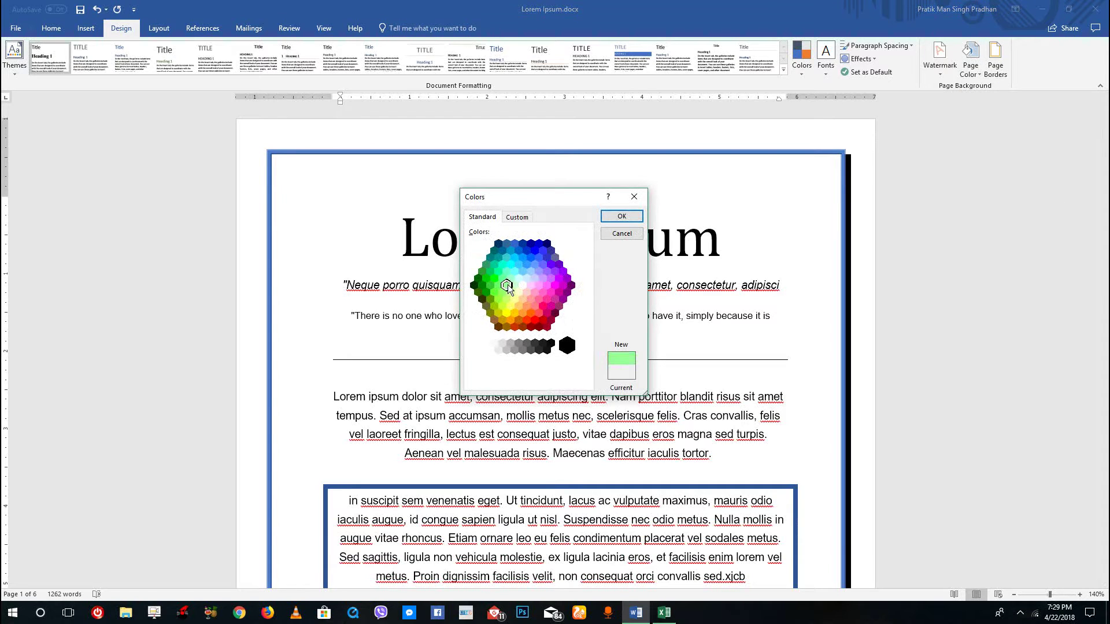
Step: Choose a pale yellow from the Standard palette and apply it as the page colour
click(520, 220)
click(483, 217)
click(514, 299)
click(520, 293)
click(621, 216)
scroll(616, 215, down, 15)
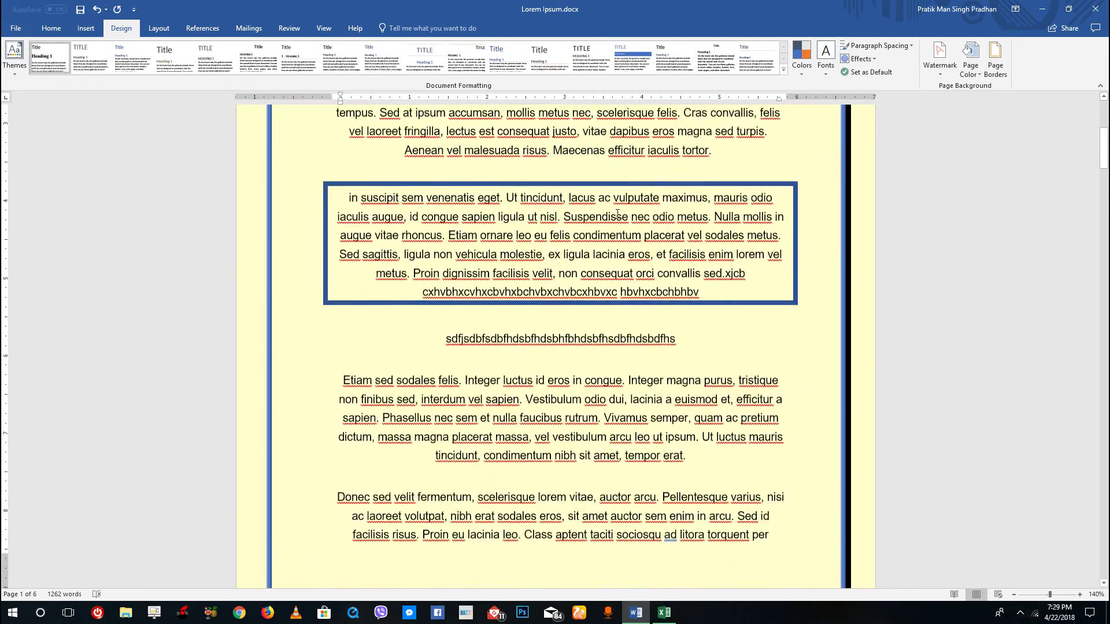
scroll(617, 222, up, 15)
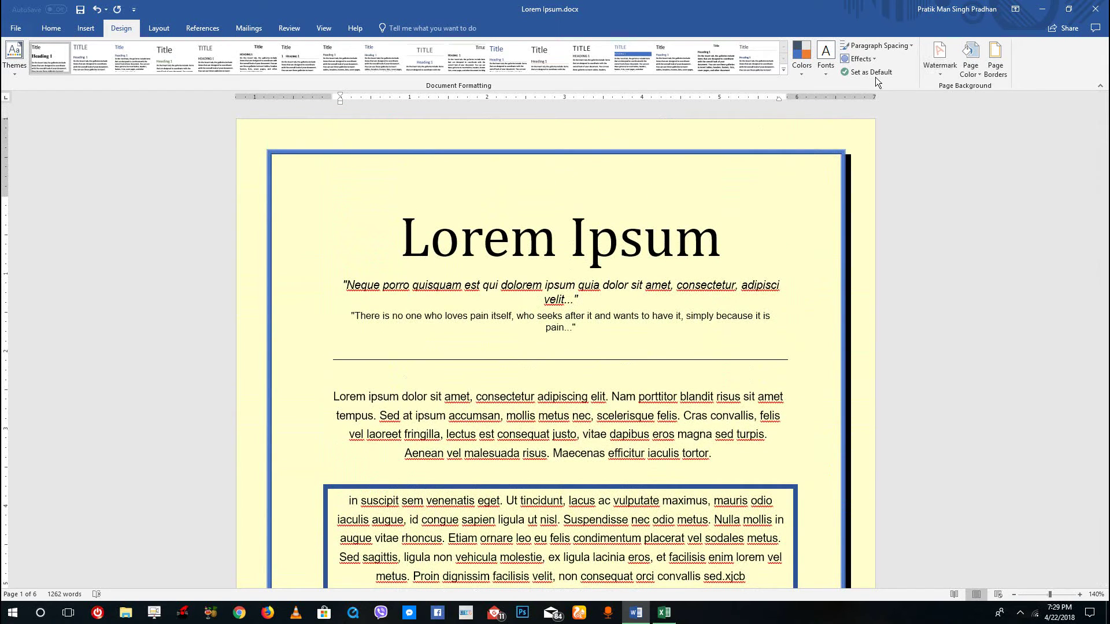
Step: Apply the CONFIDENTIAL 1 watermark, then replace it with DO NOT COPY 2
click(942, 74)
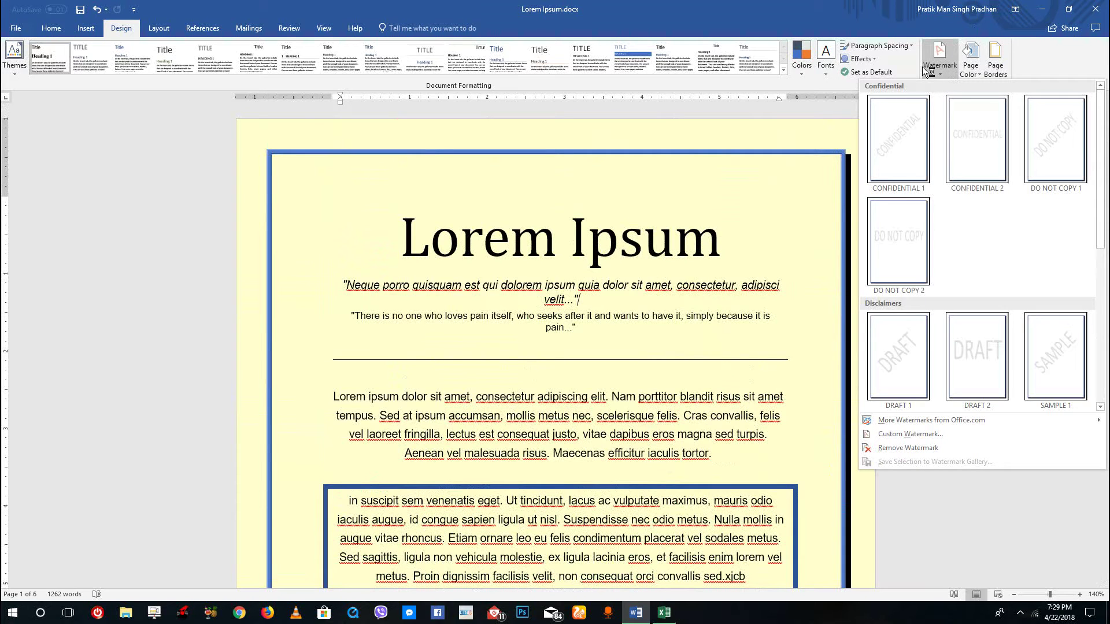
click(900, 143)
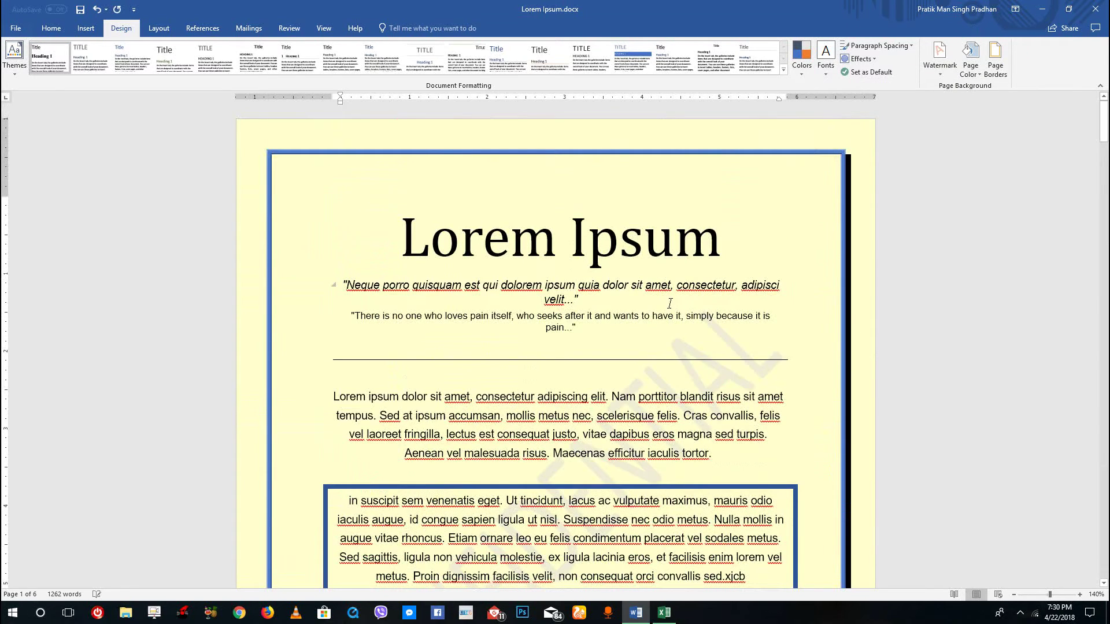
scroll(546, 333, down, 5)
scroll(571, 269, down, 12)
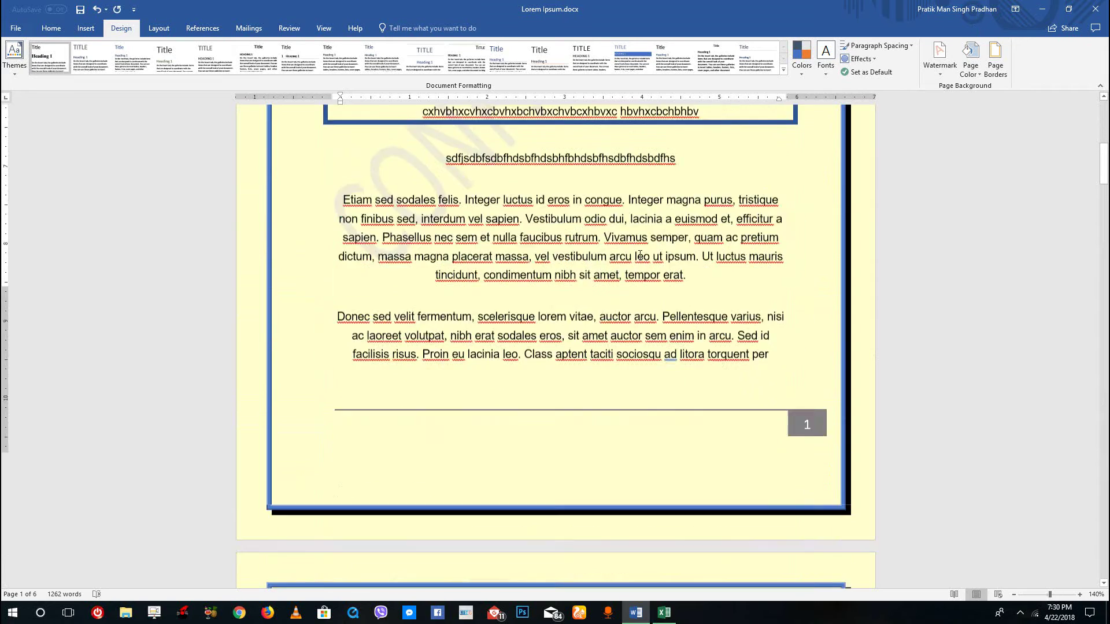
click(940, 58)
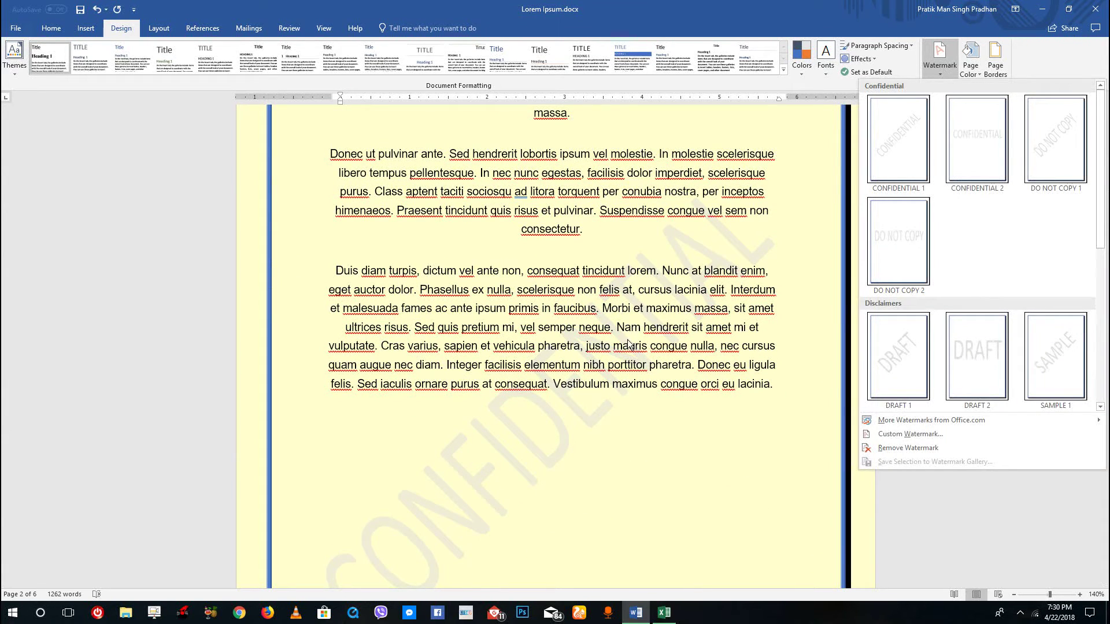
click(882, 246)
Step: Switch the watermark to DRAFT 2 and check it on the pages
click(942, 55)
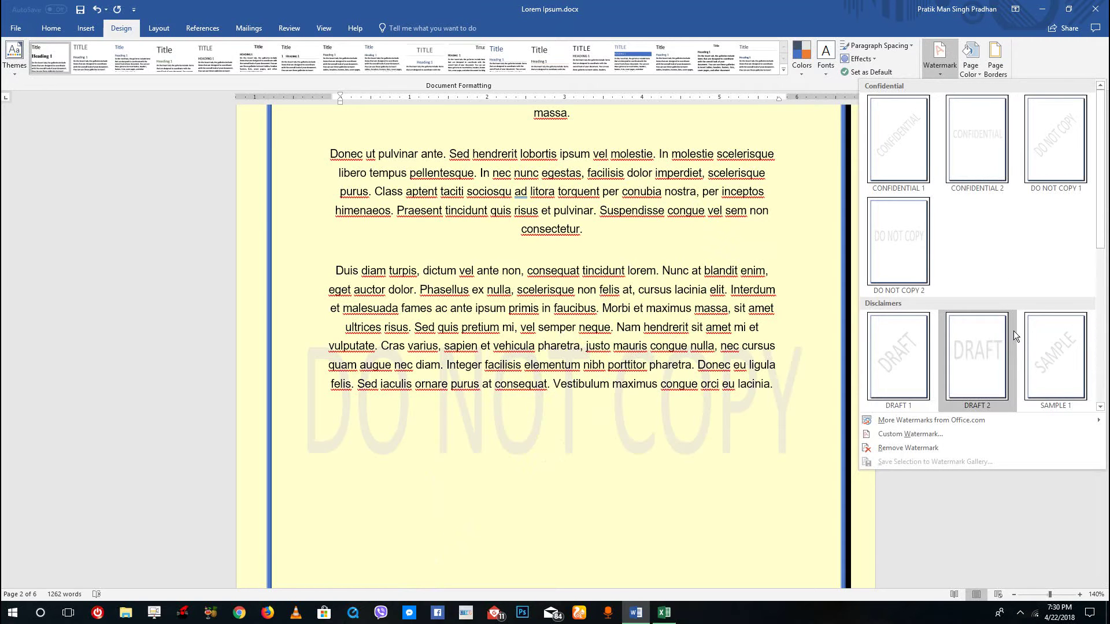
click(985, 352)
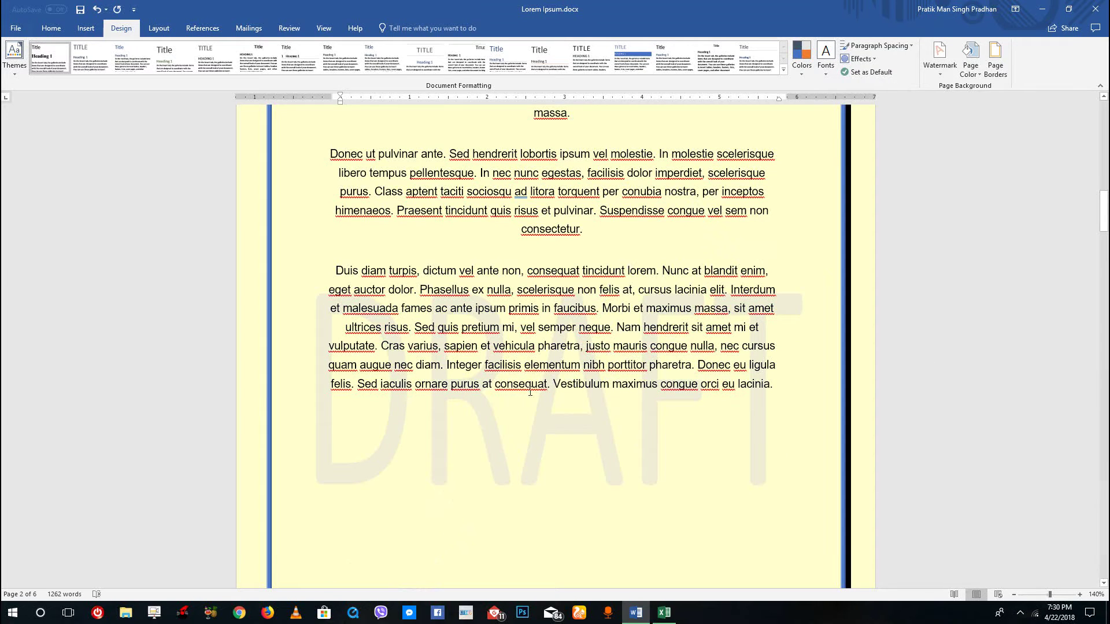
scroll(619, 331, down, 5)
scroll(619, 331, up, 3)
click(942, 70)
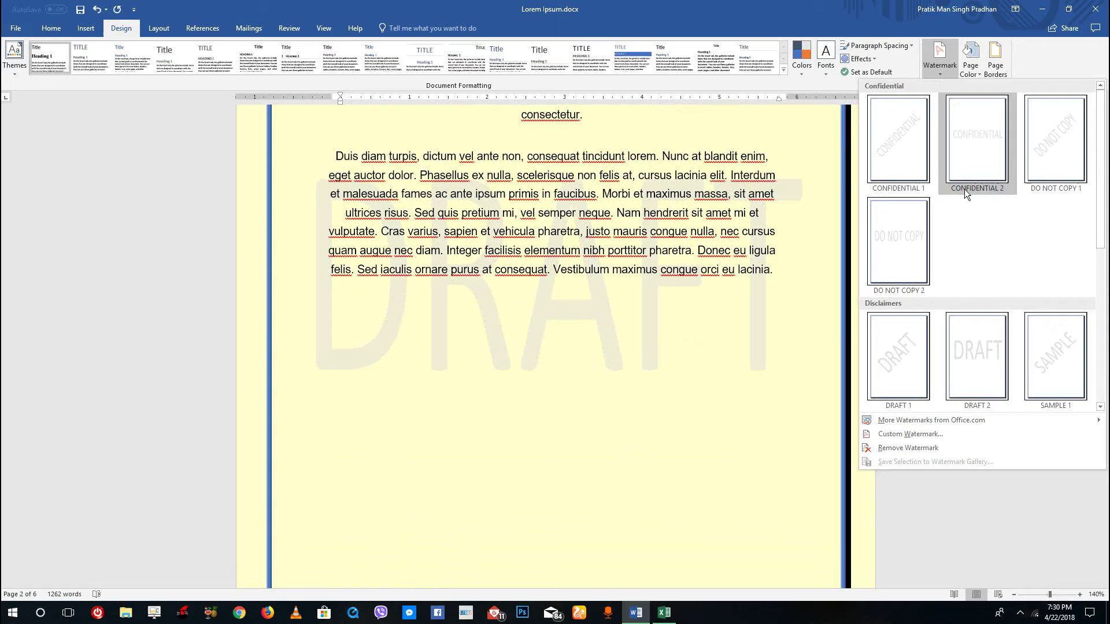
scroll(966, 302, down, 3)
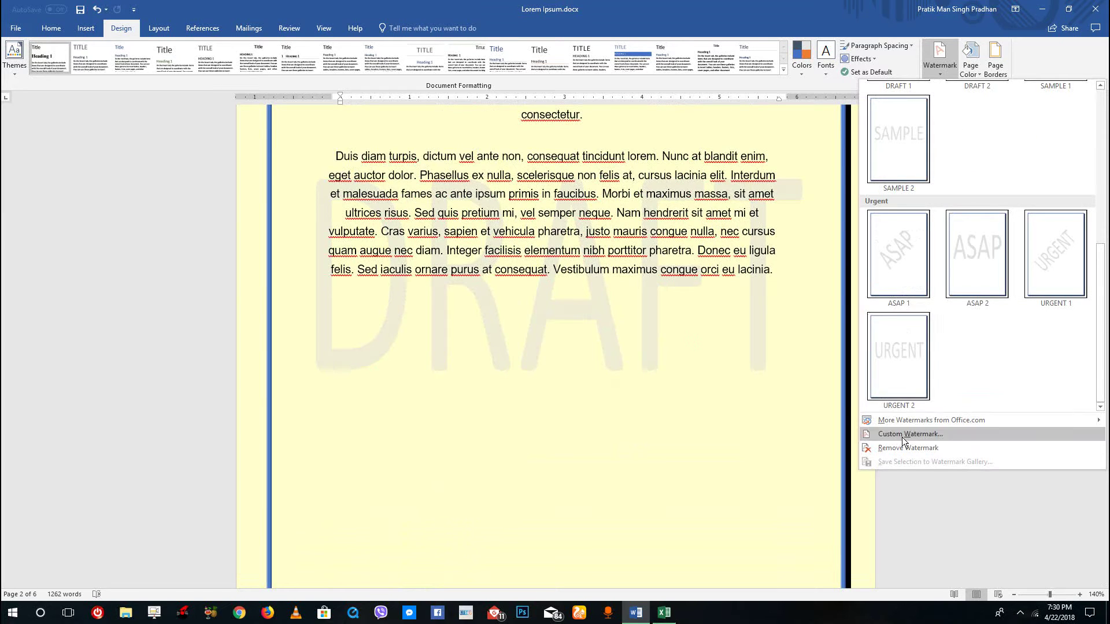
Step: Make a custom text watermark reading TUTORTUBE in the Calisto MT font
click(921, 433)
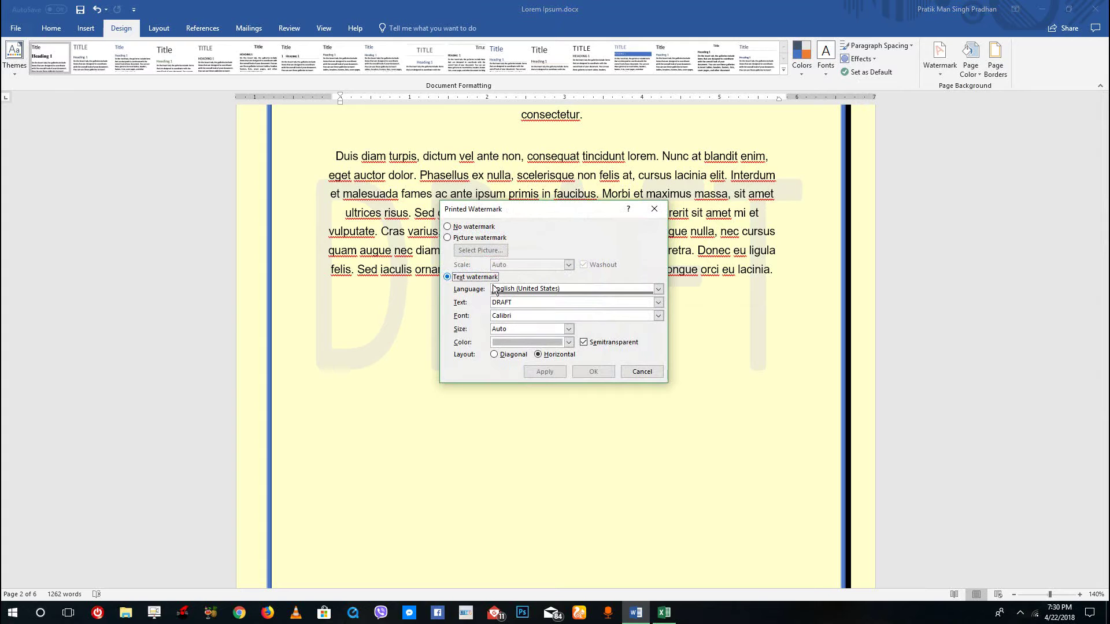
click(456, 306)
text(TUTORTUBE)
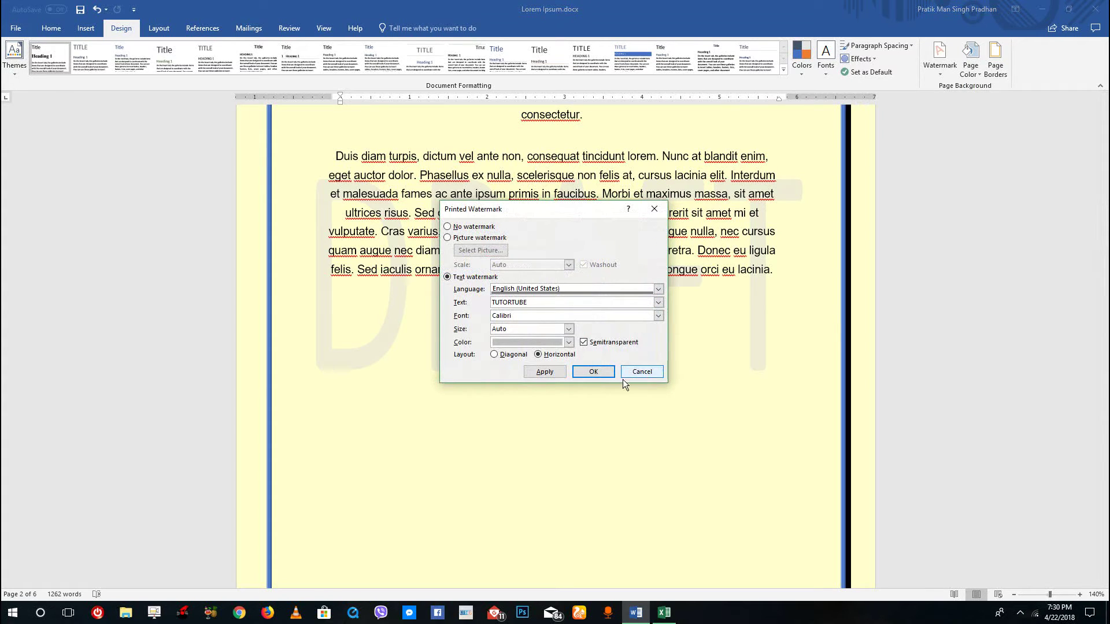
click(658, 316)
click(574, 345)
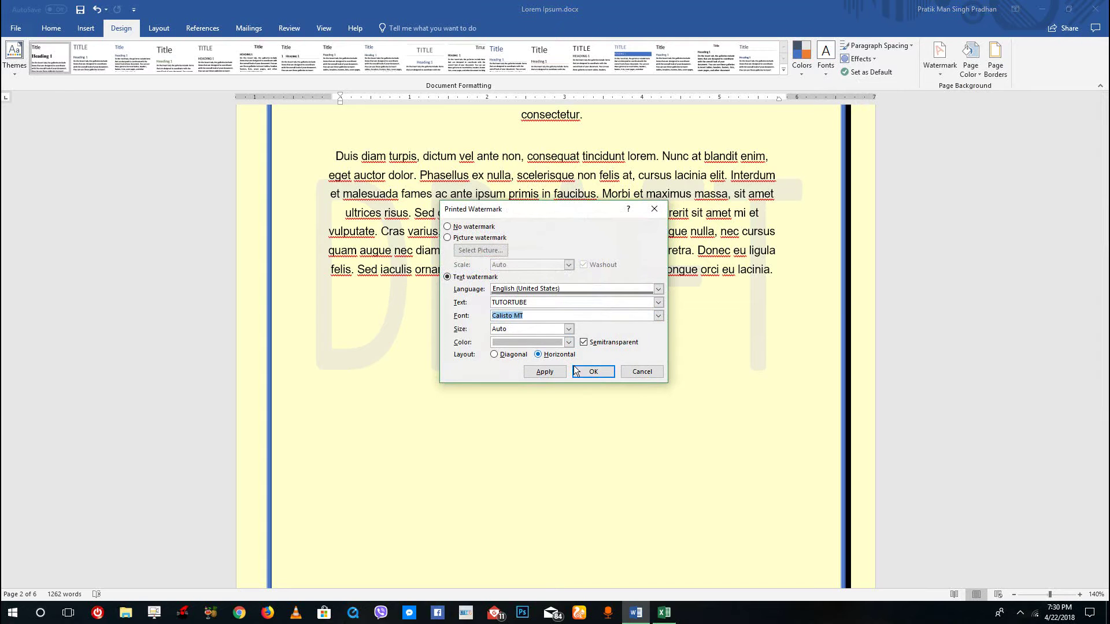
click(591, 372)
scroll(592, 369, up, 3)
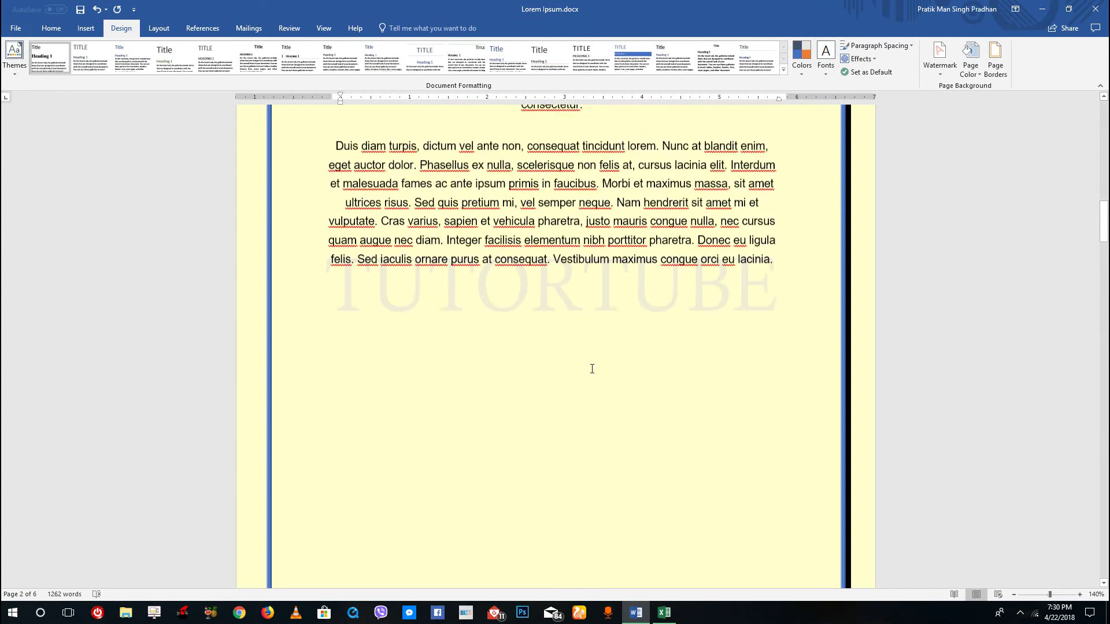
click(537, 467)
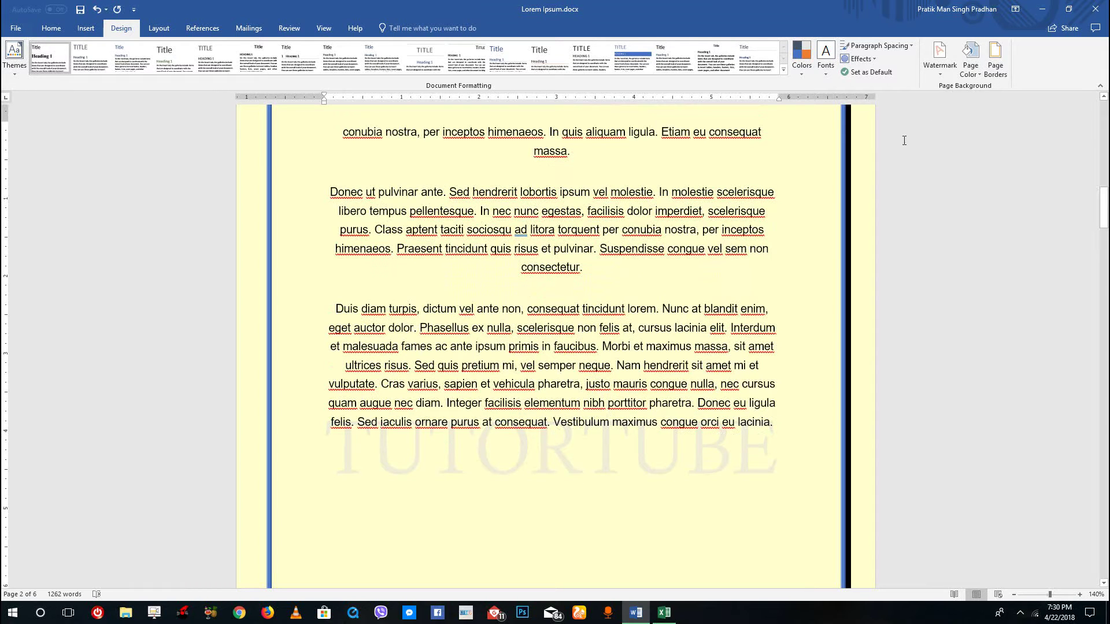
Step: In Custom Watermark, choose Picture watermark, keep the scale unchanged, and begin selecting the picture
click(938, 70)
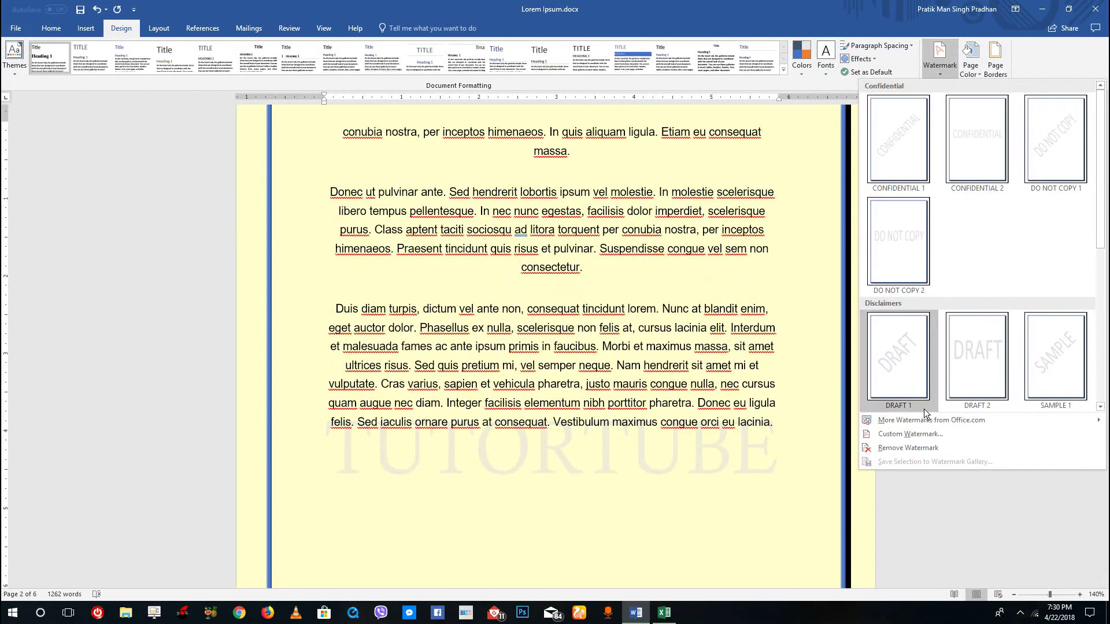
click(918, 435)
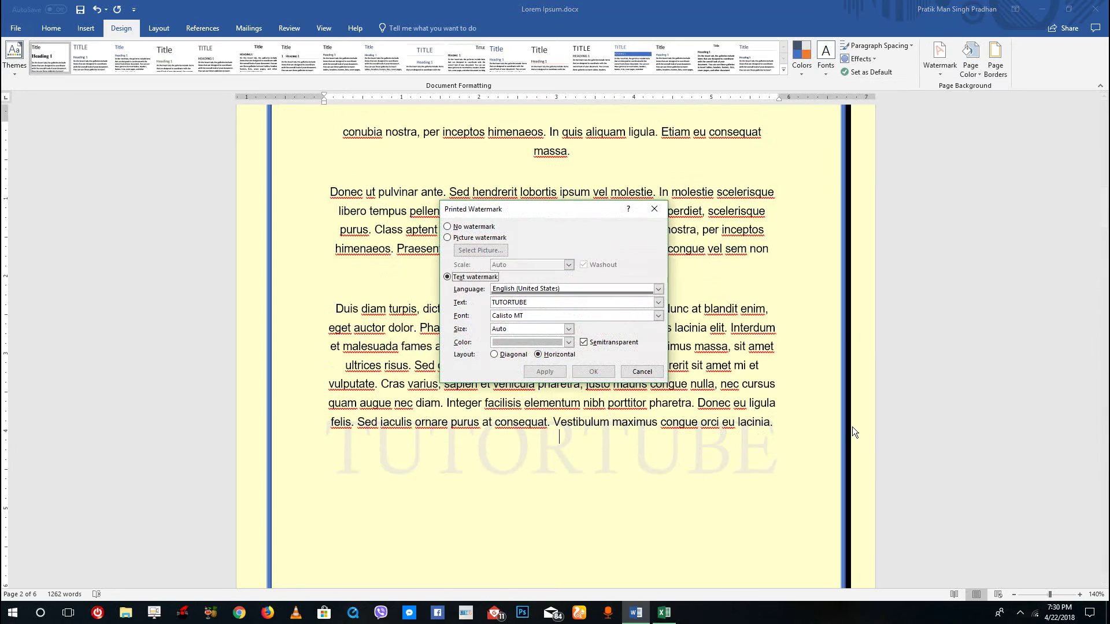
click(471, 240)
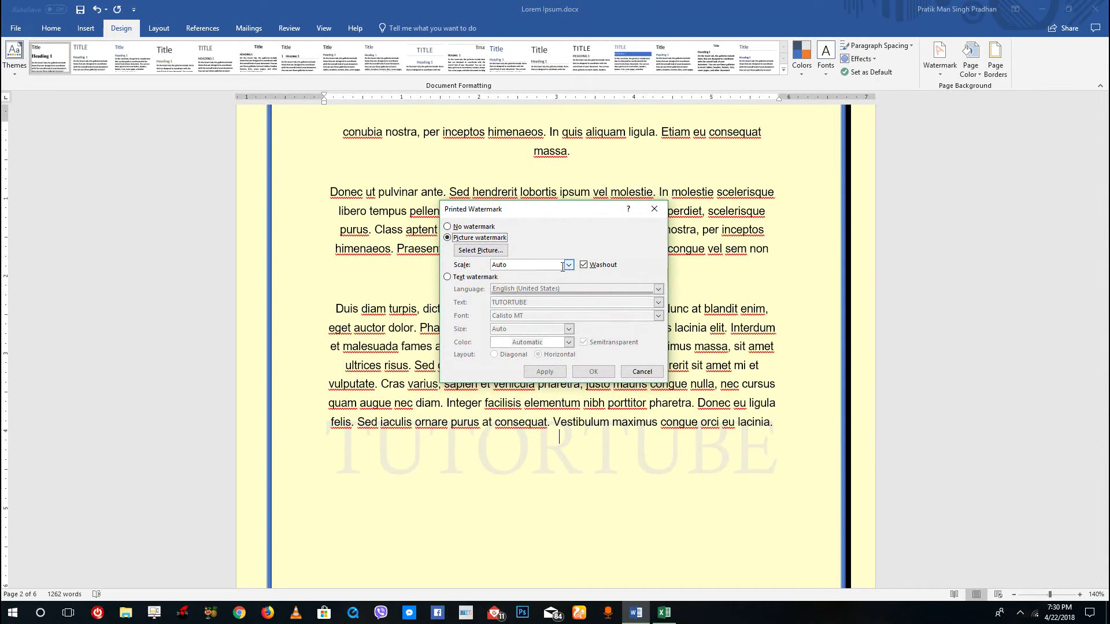
click(569, 265)
click(555, 247)
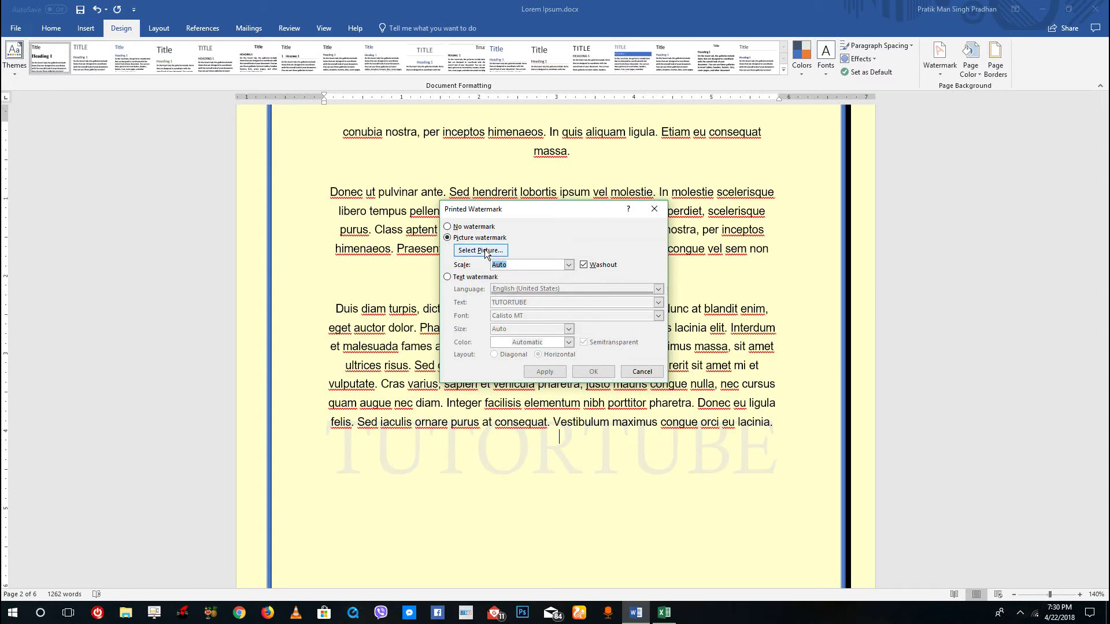
click(480, 250)
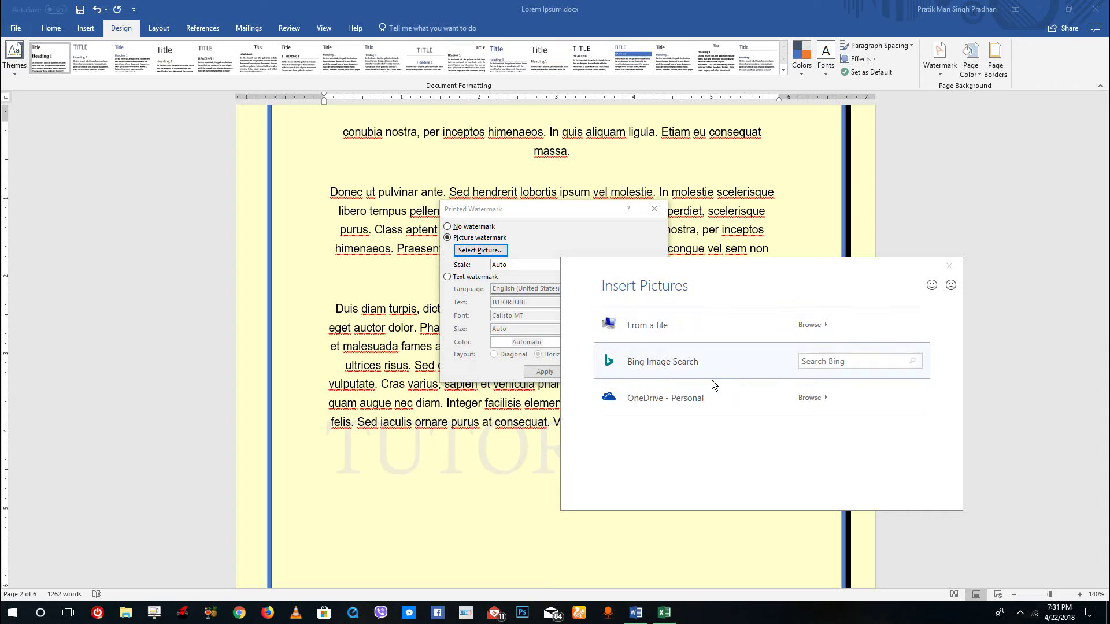
Step: Insert dexter-serie-s-kids.jpg from the TutorTube Saved Pictures folder as the watermark picture
click(818, 326)
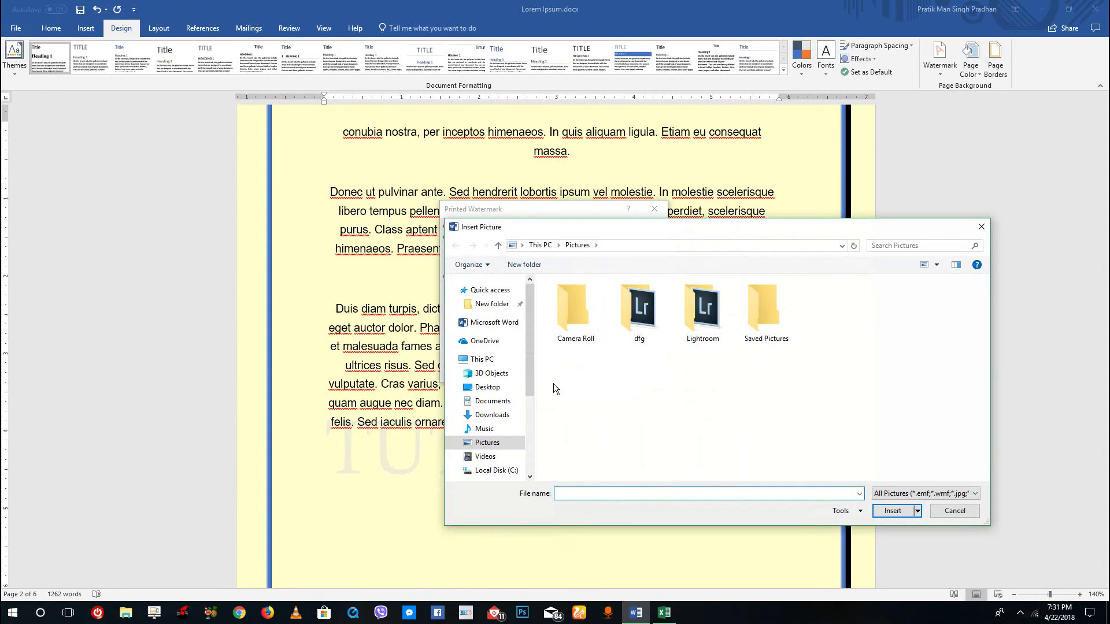
drag(529, 374, 529, 390)
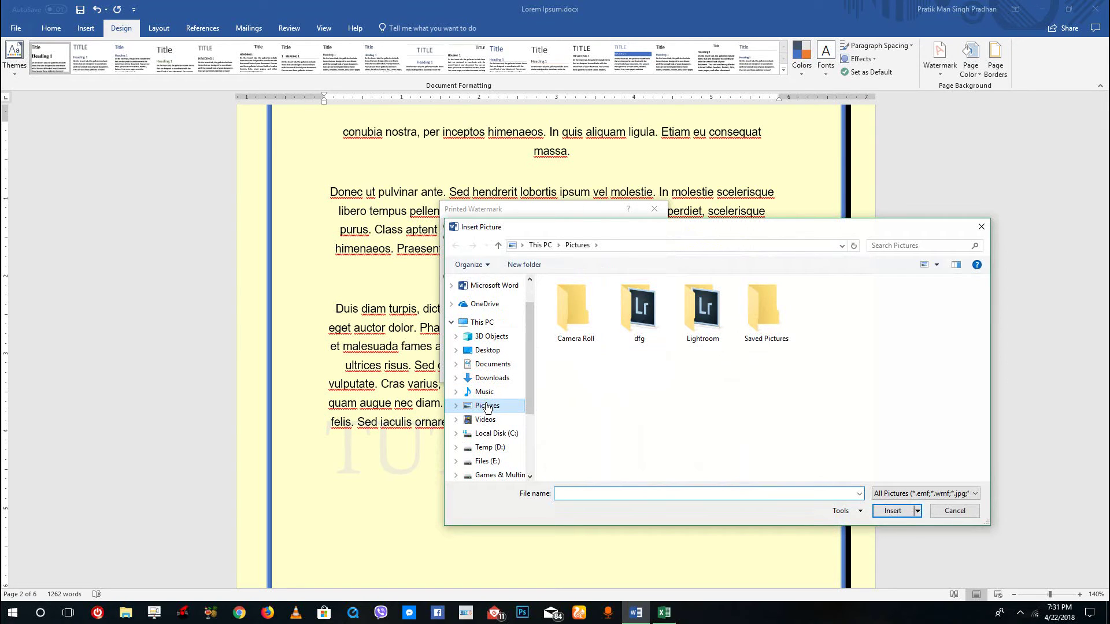
double_click(764, 313)
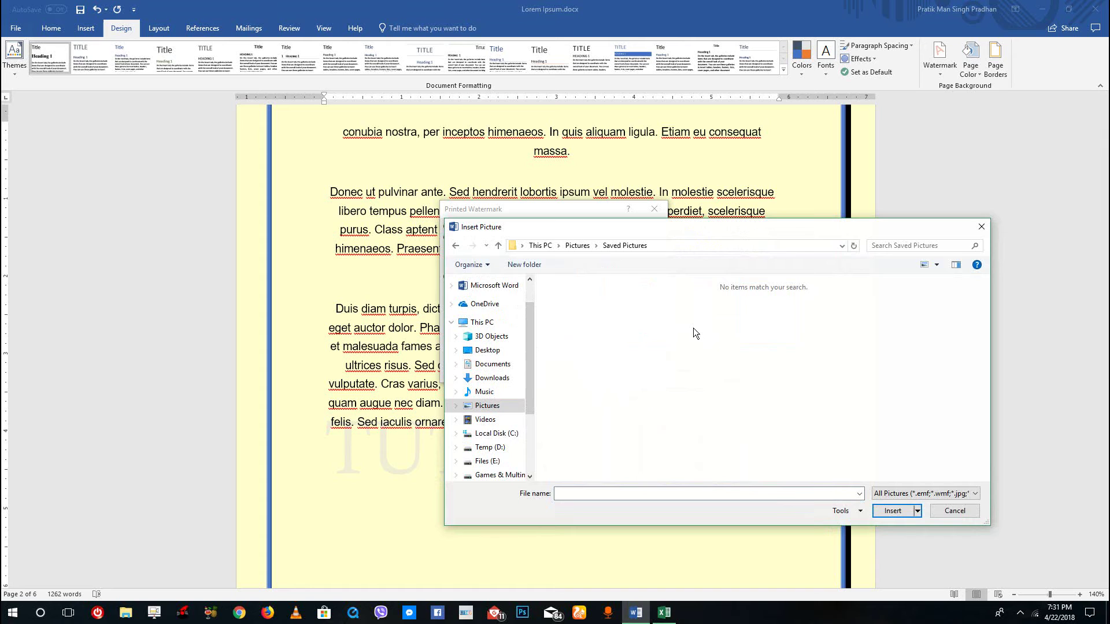
mouse_move(526, 355)
mouse_down()
mouse_move(529, 383)
mouse_move(530, 362)
mouse_up()
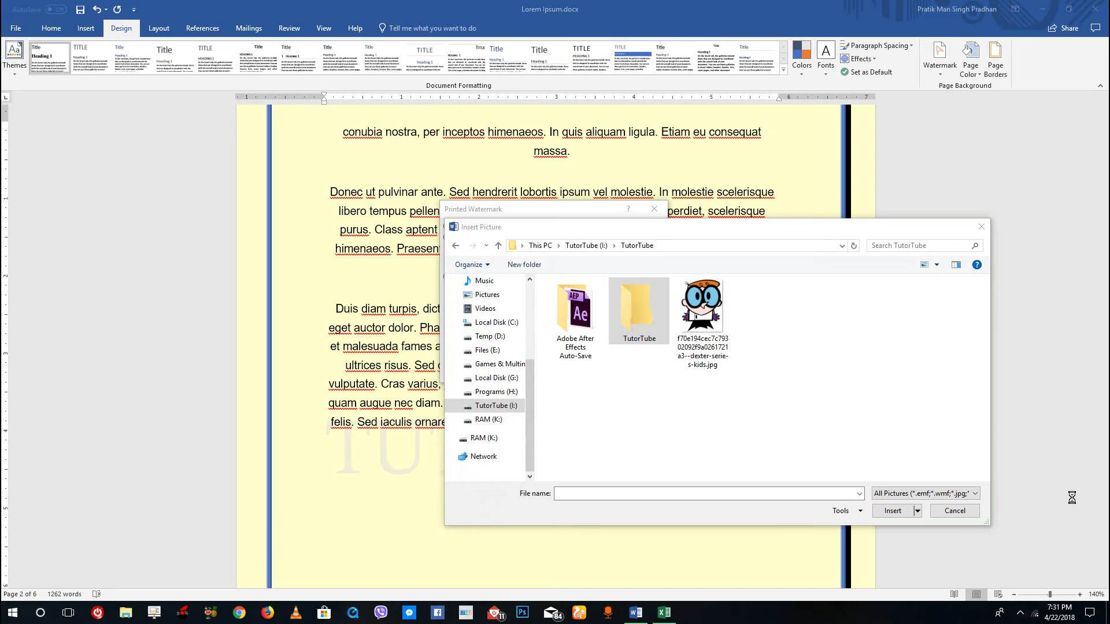
click(699, 318)
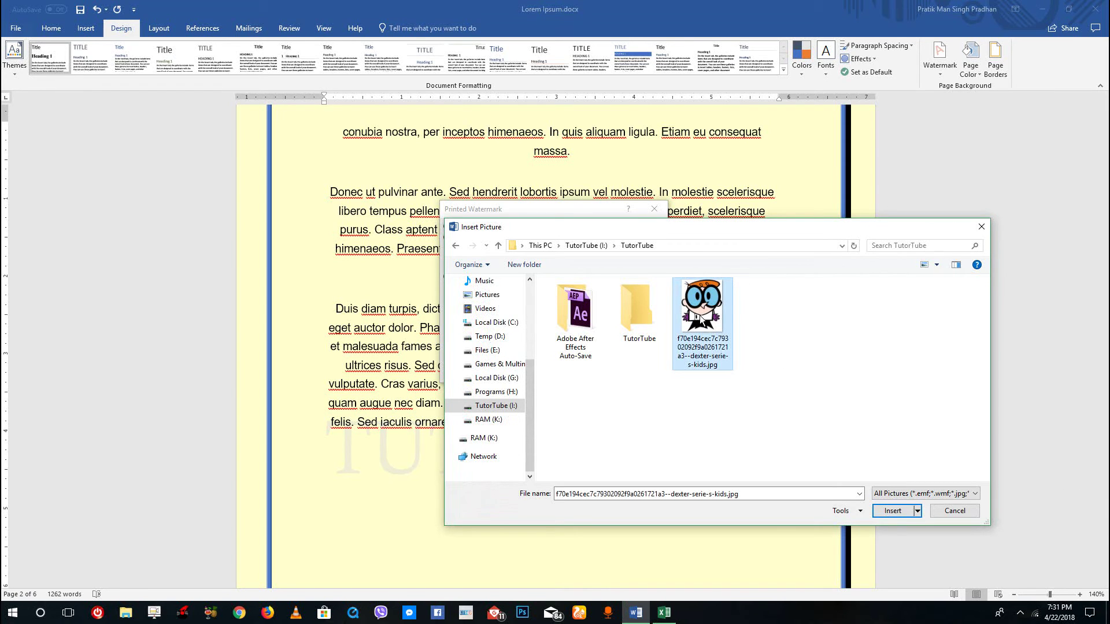
click(895, 511)
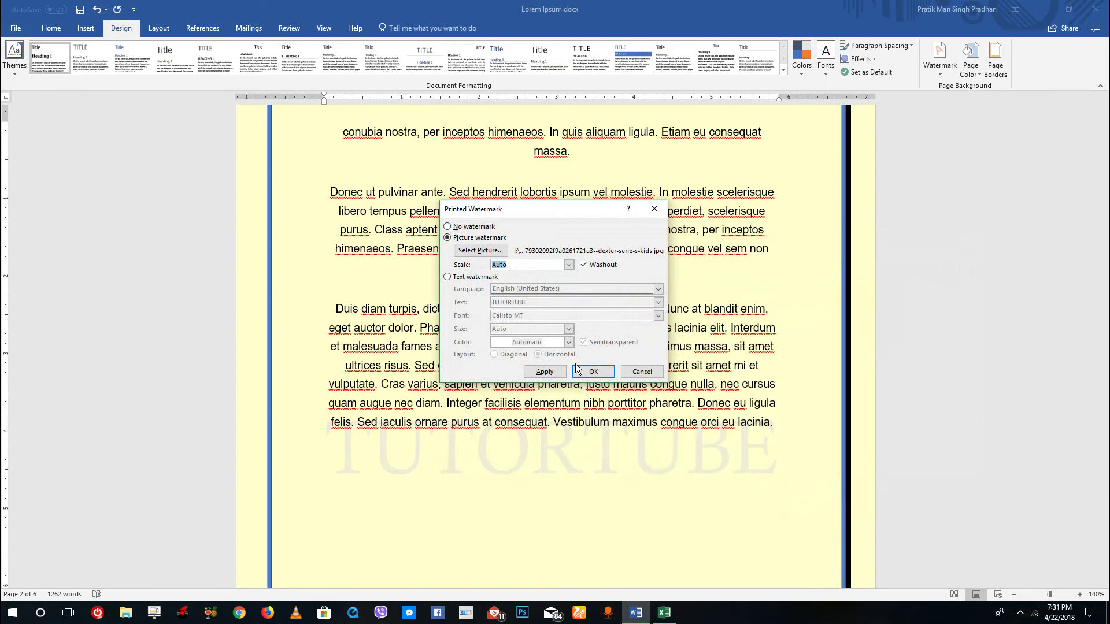
Step: Apply the Dexter picture watermark and preview it at 500% scale
click(544, 371)
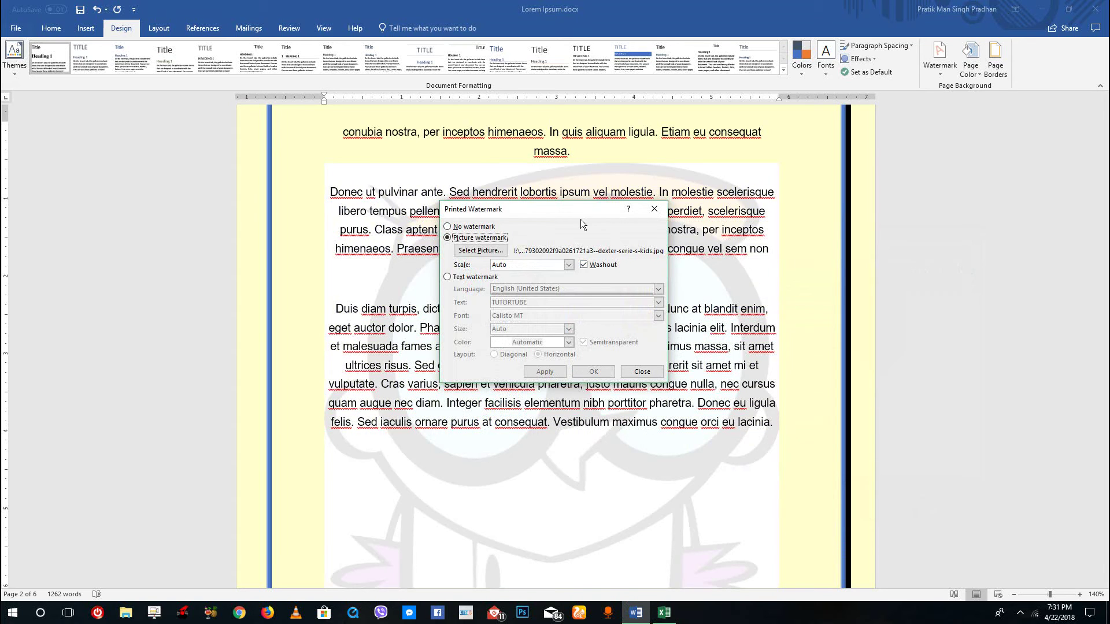
drag(581, 220, 780, 238)
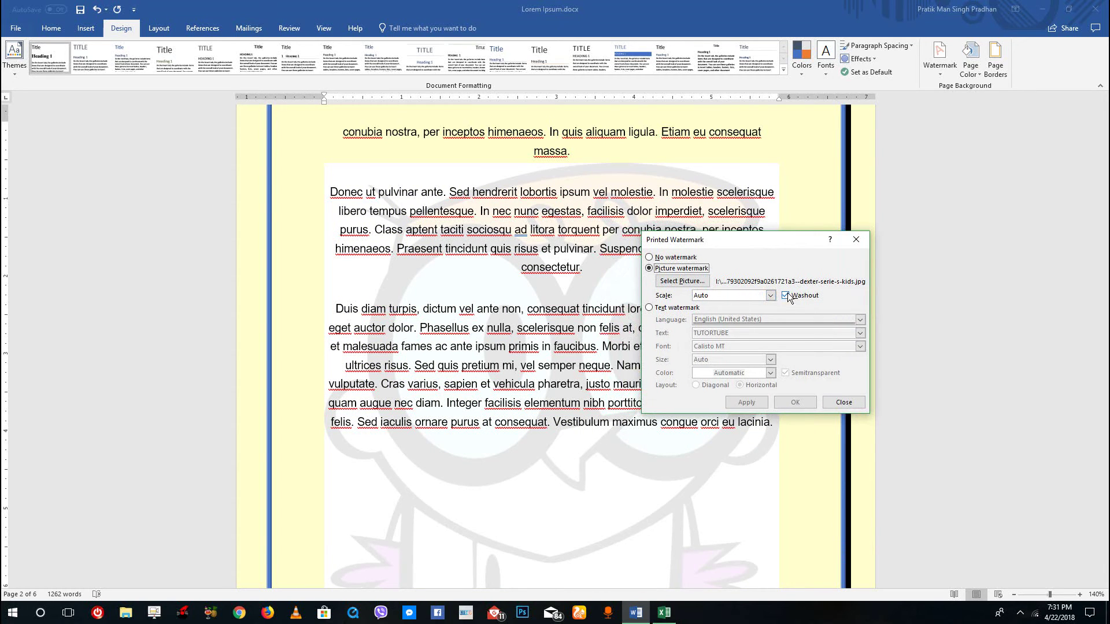
click(770, 295)
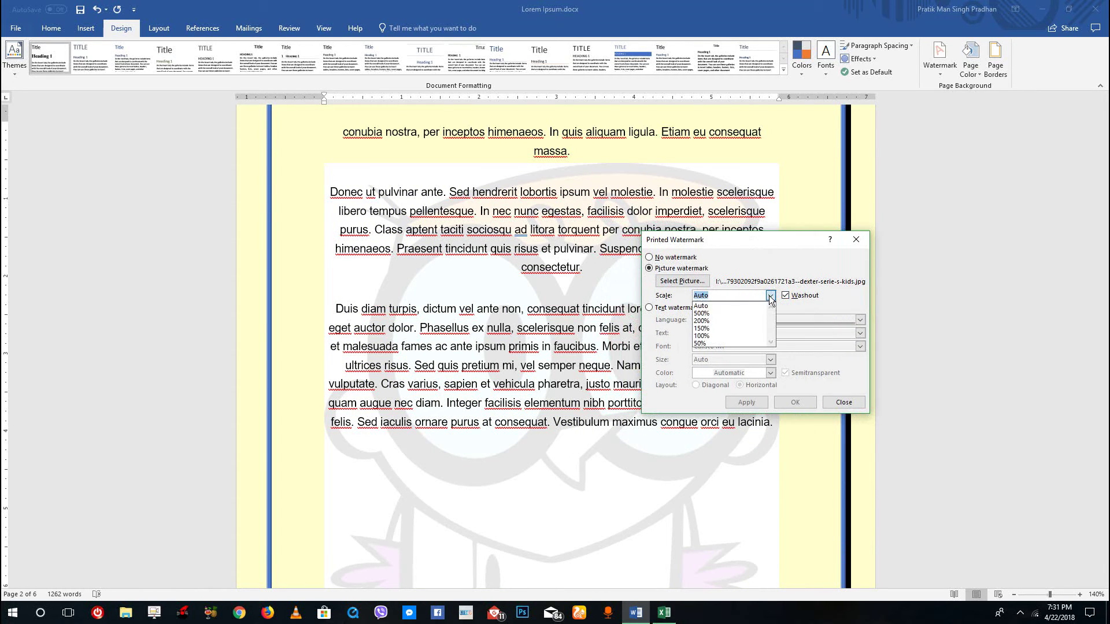
click(741, 315)
click(747, 401)
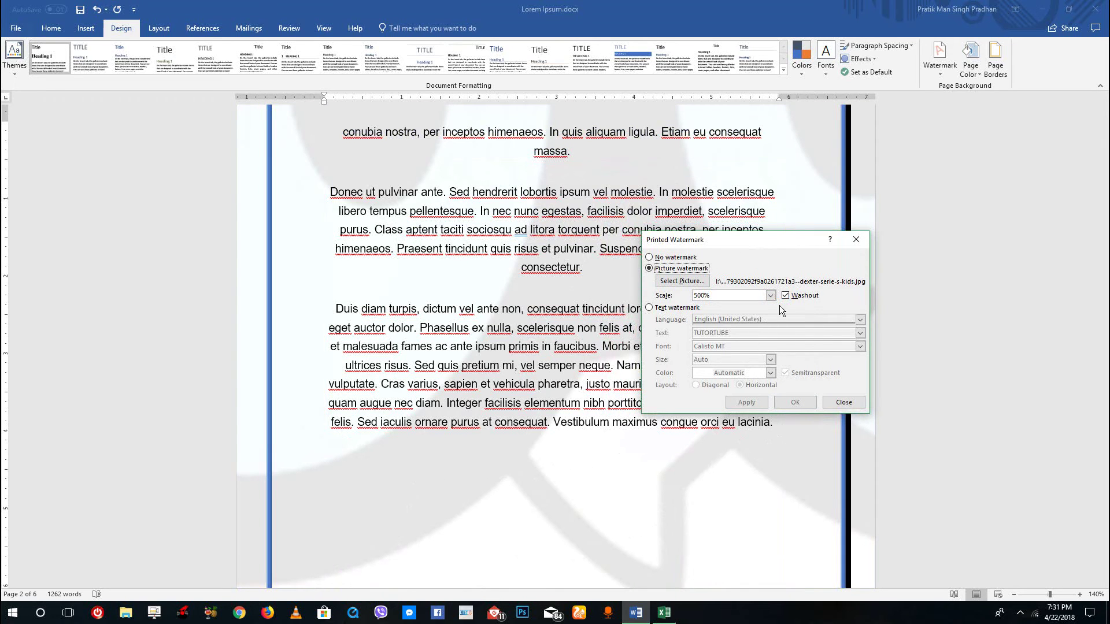
Step: Preview the watermark at 100% scale, then with Washout turned off
click(770, 296)
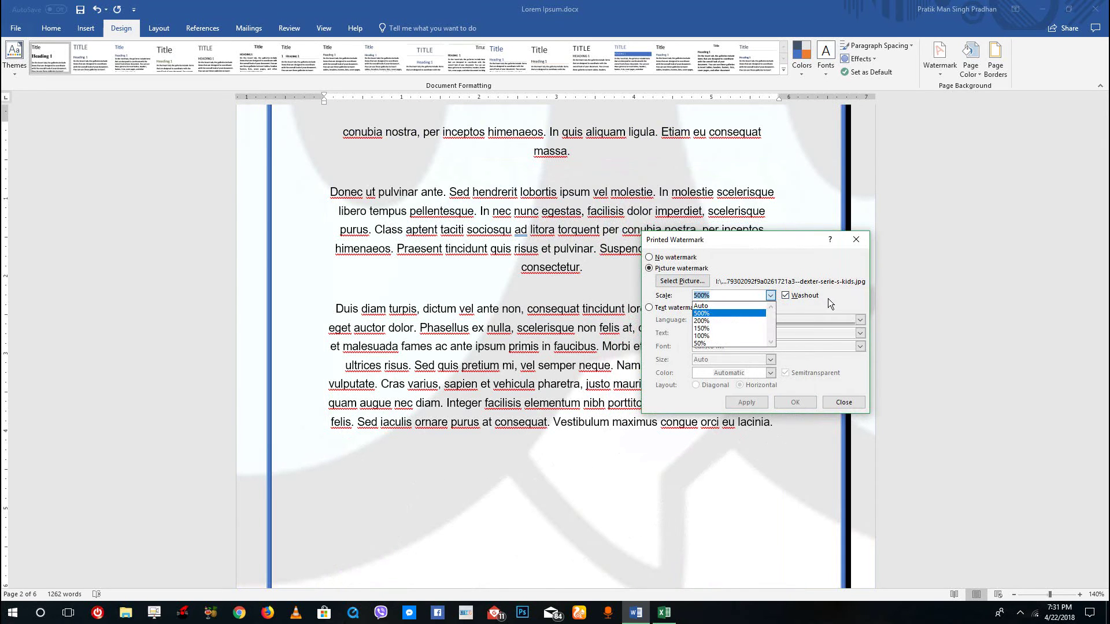
click(832, 304)
click(770, 295)
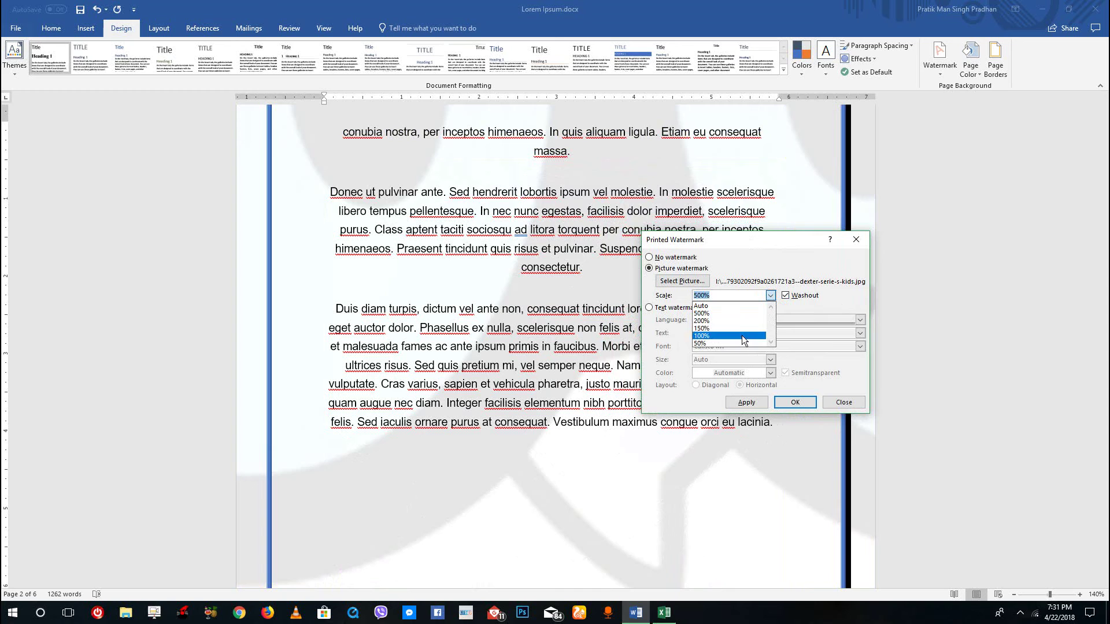
click(744, 335)
click(746, 402)
click(786, 295)
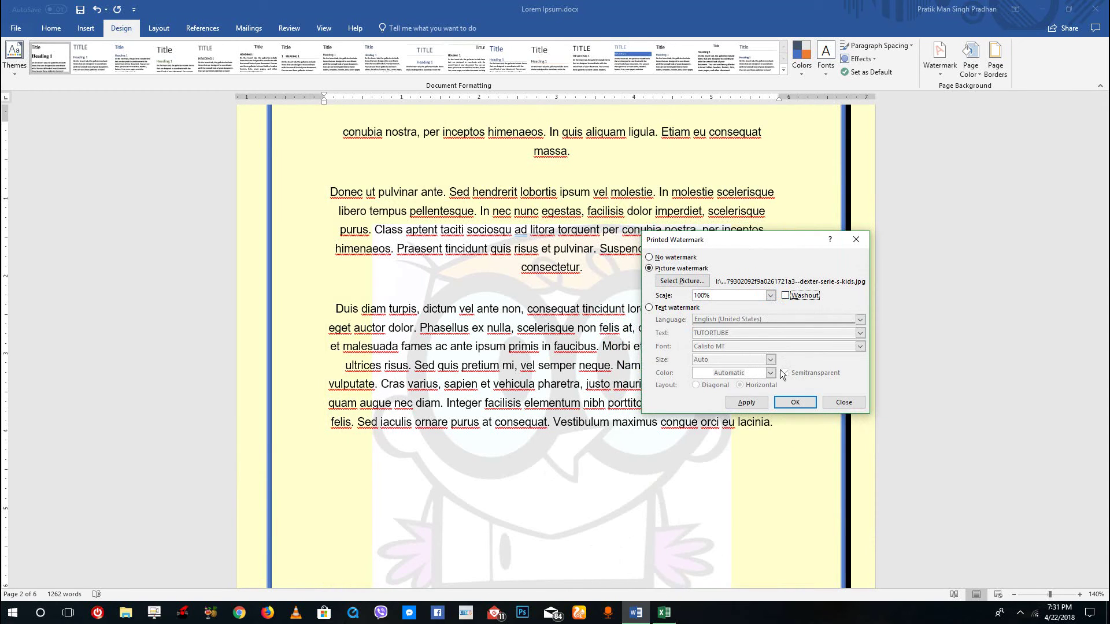
click(746, 401)
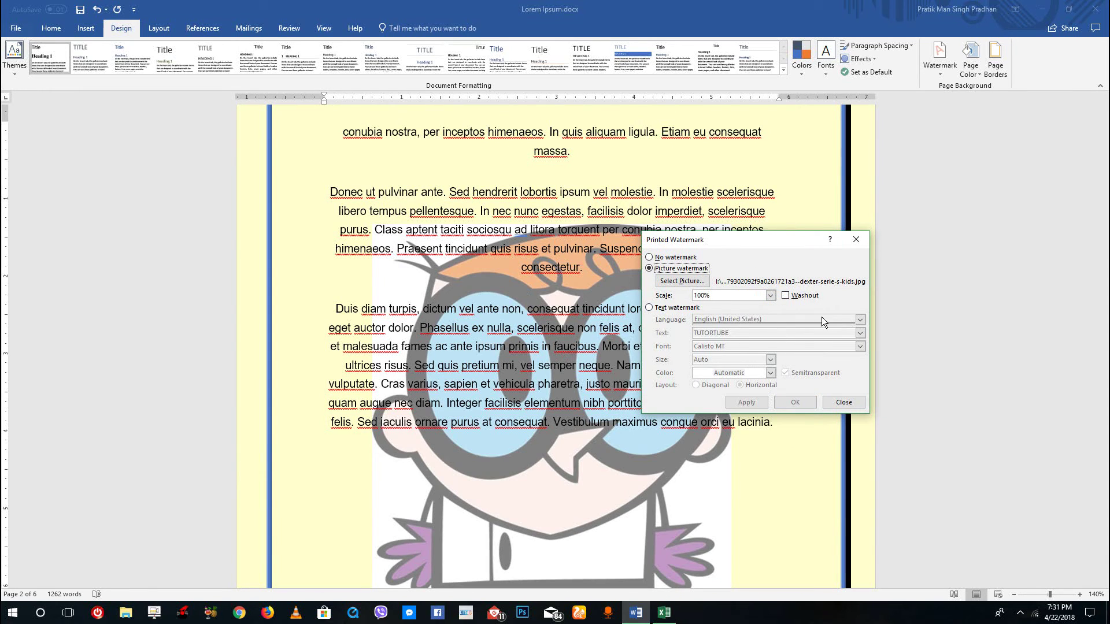
Step: Turn Washout back on and apply the watermark at 200% scale
click(786, 296)
click(746, 402)
click(770, 295)
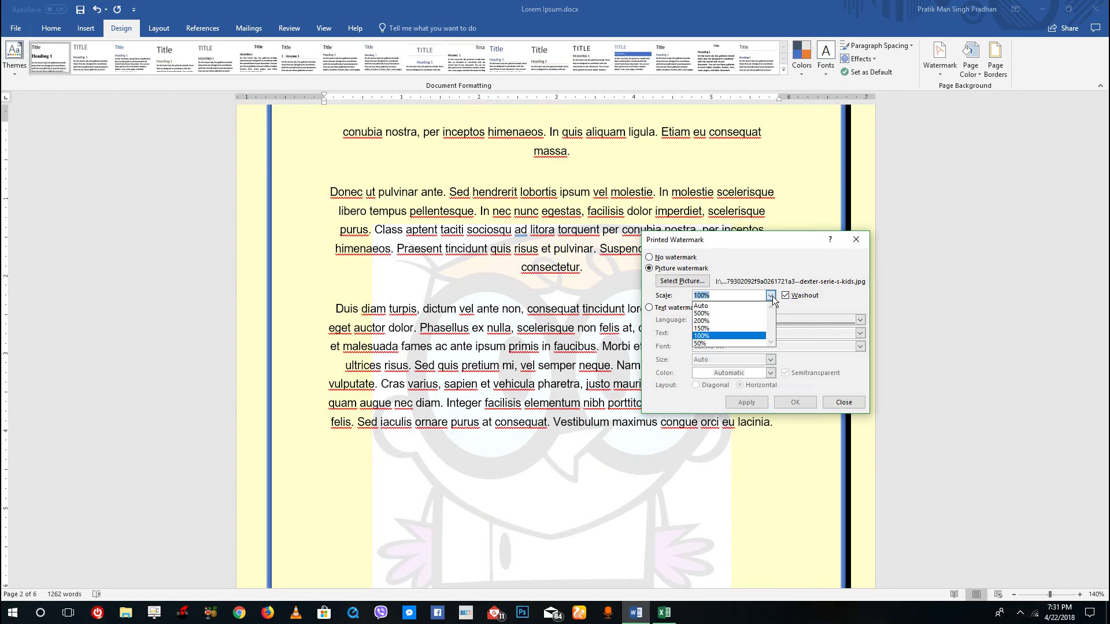
click(737, 321)
click(753, 402)
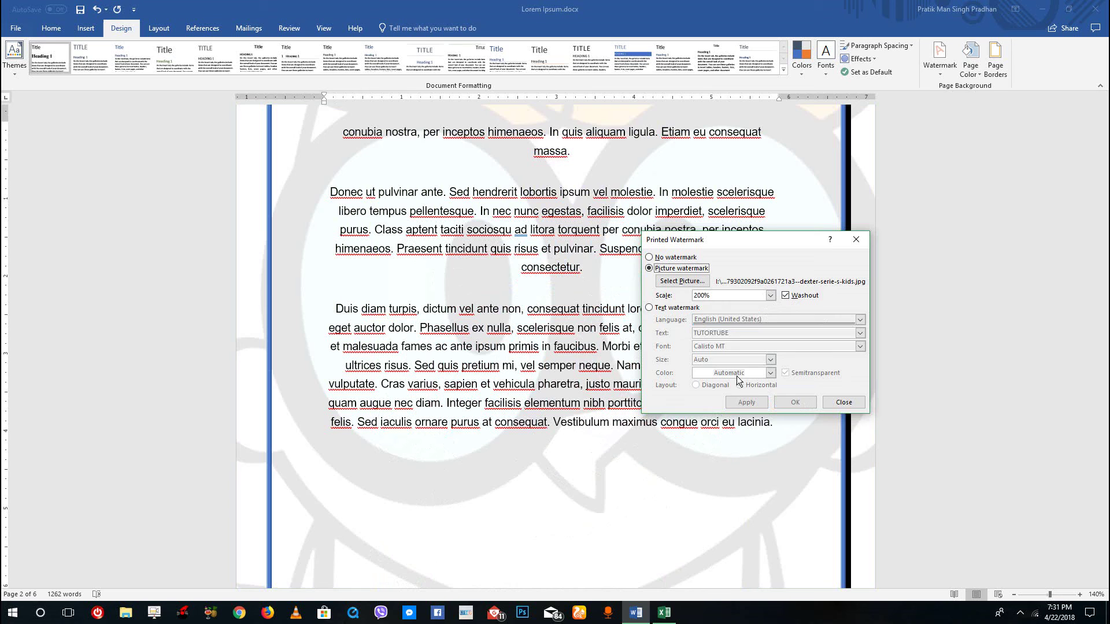
Step: Close the Printed Watermark dialog and check the washed-out Dexter watermark across the pages
click(844, 404)
scroll(662, 366, down, 10)
scroll(662, 364, up, 7)
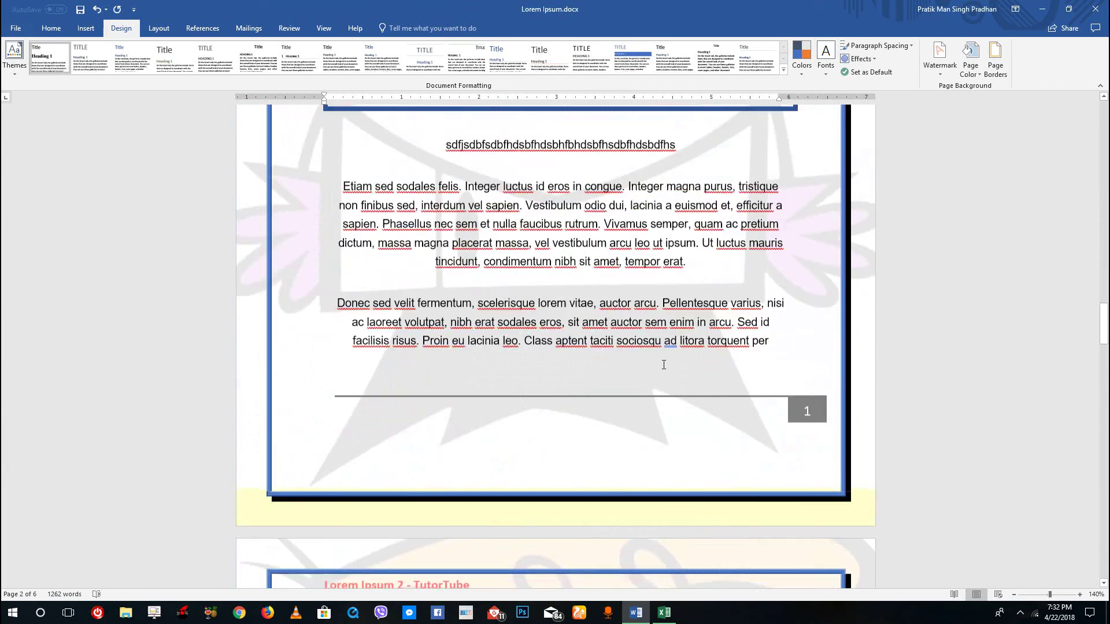
scroll(663, 364, down, 8)
scroll(663, 364, up, 6)
scroll(663, 364, down, 12)
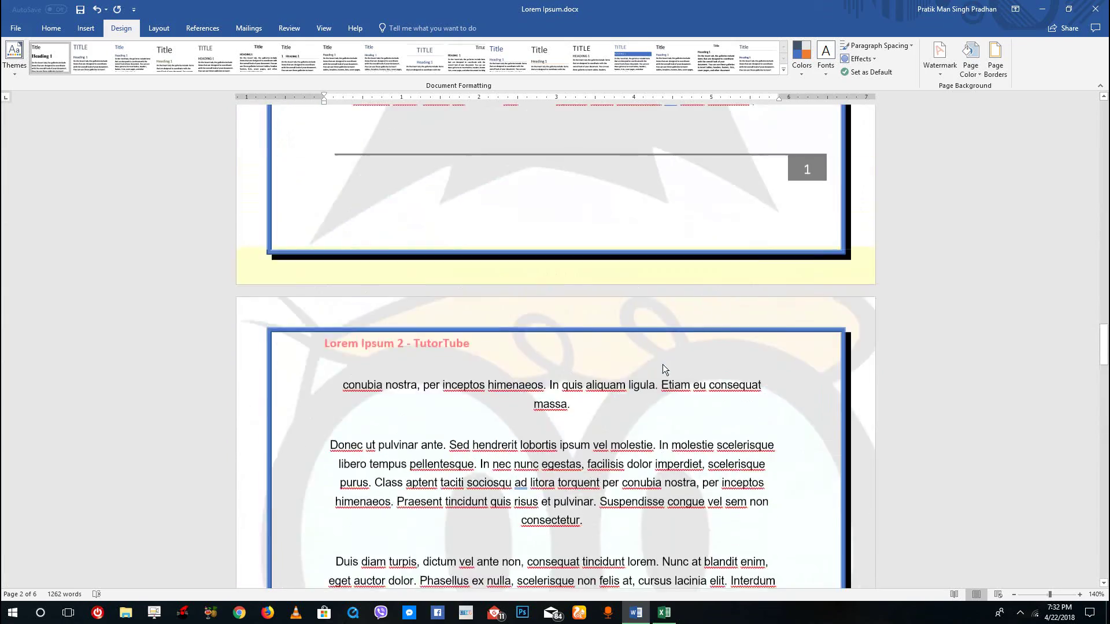
scroll(663, 364, up, 5)
scroll(663, 364, down, 8)
scroll(663, 364, up, 9)
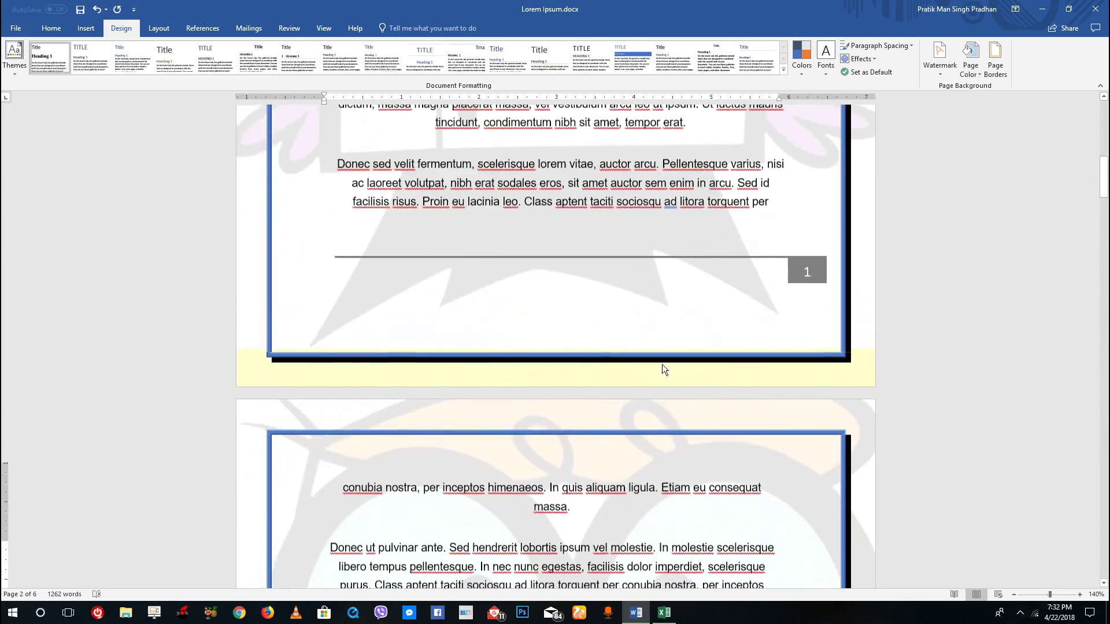
scroll(663, 365, up, 2)
scroll(663, 365, down, 7)
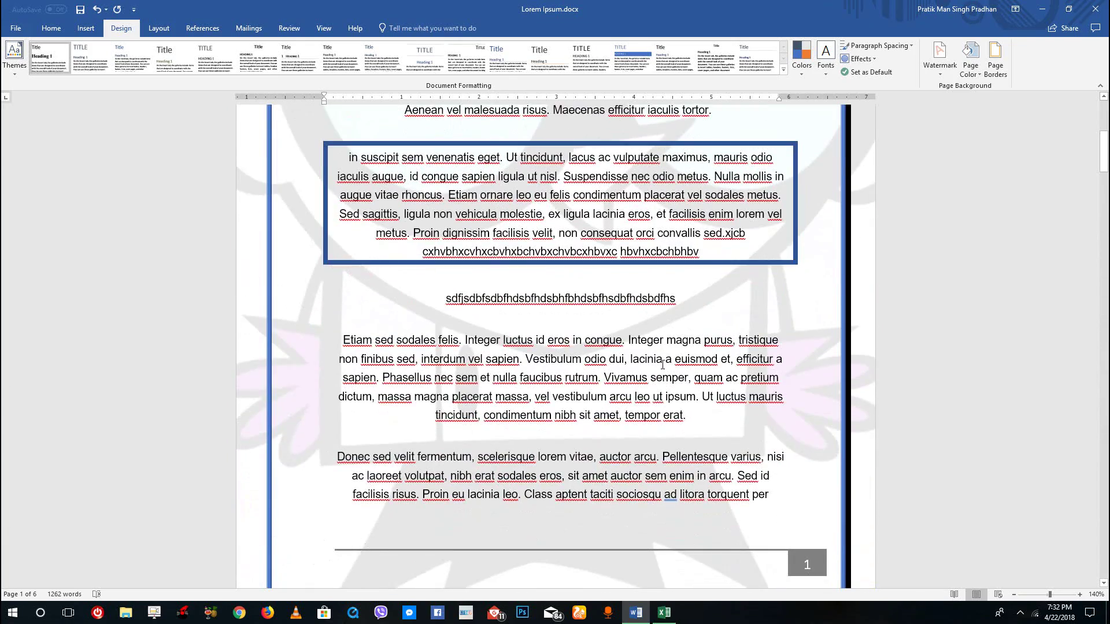
scroll(662, 364, down, 3)
scroll(606, 367, down, 3)
scroll(607, 367, up, 2)
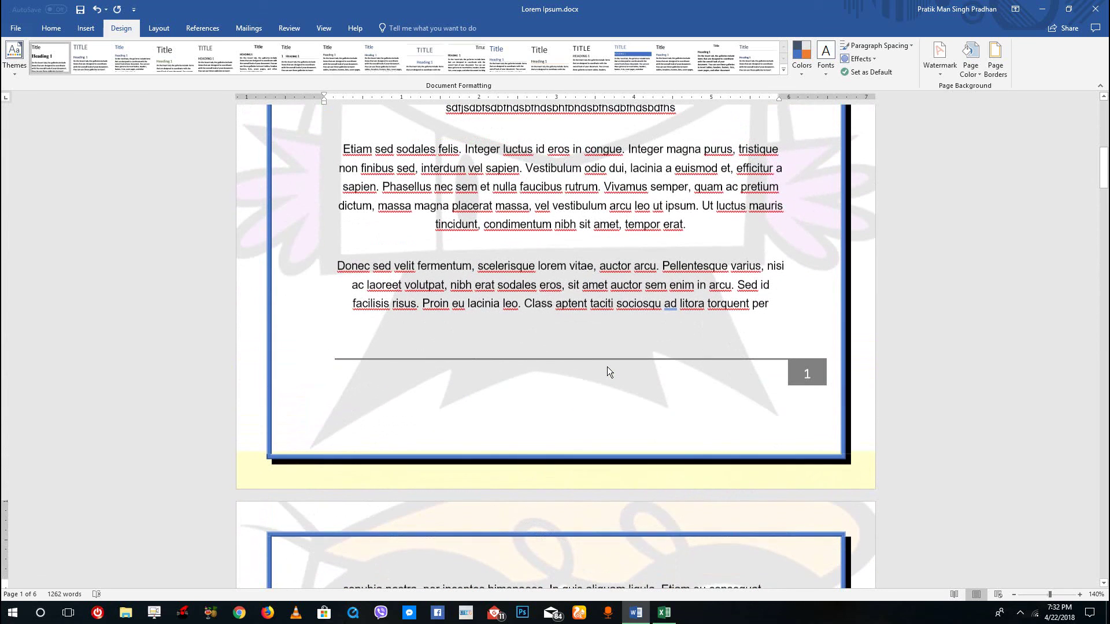